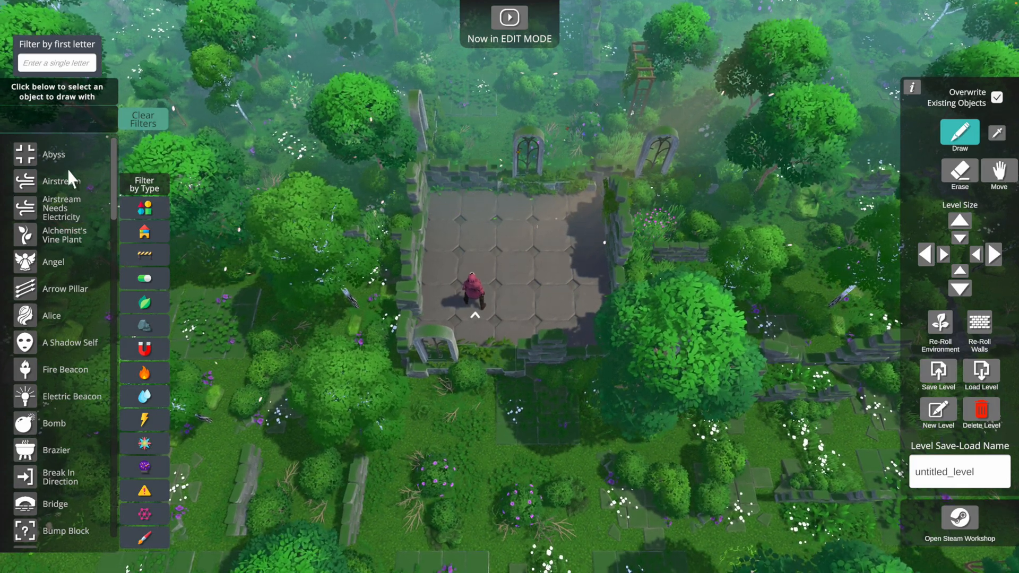
# Filter the object list to essentials, and adjust the level width by adding and removing columns on its left and right sides.
pyautogui.click(144, 208)
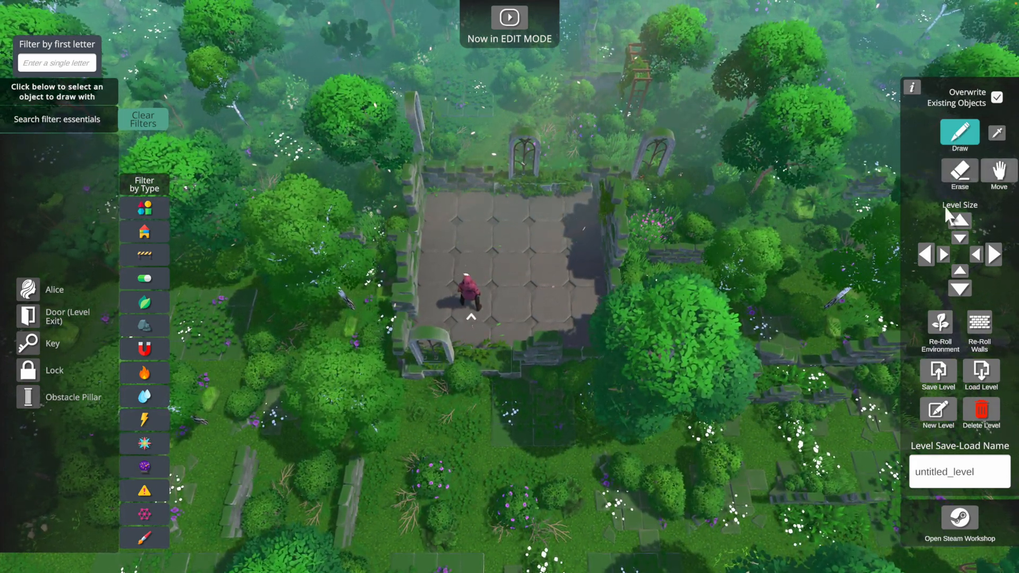
pyautogui.click(926, 255)
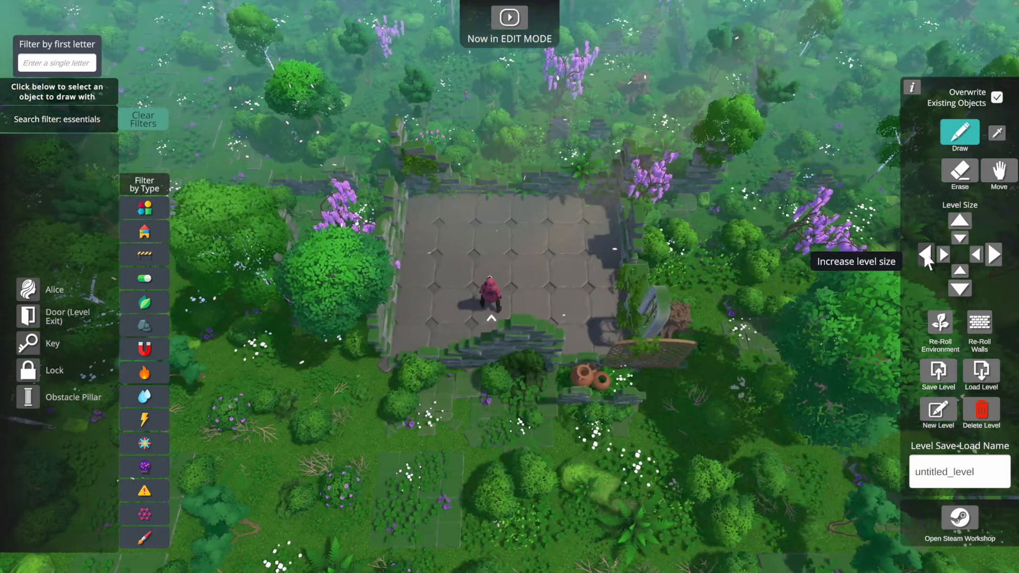
pyautogui.click(990, 249)
pyautogui.click(940, 252)
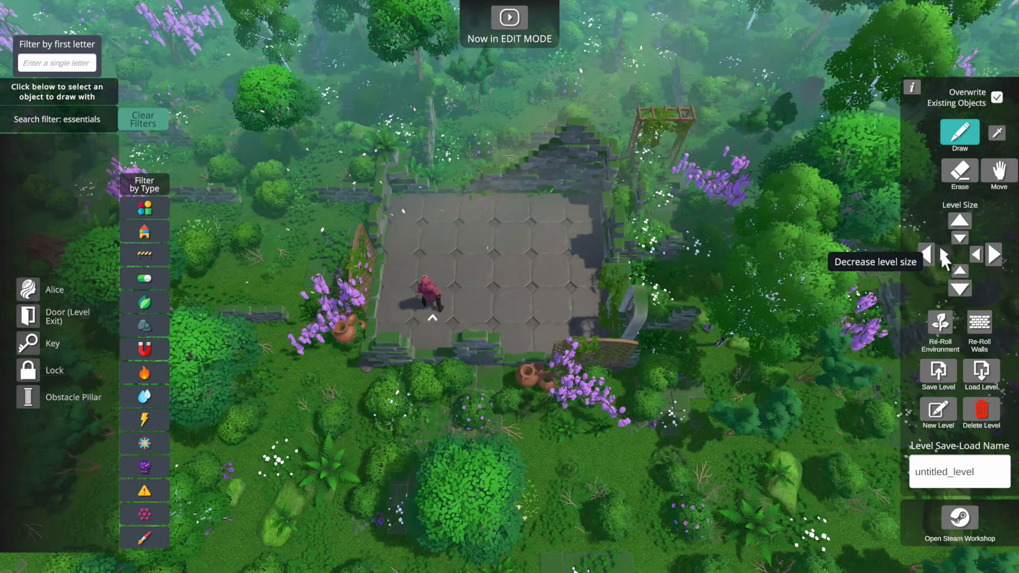
pyautogui.click(941, 252)
pyautogui.click(974, 255)
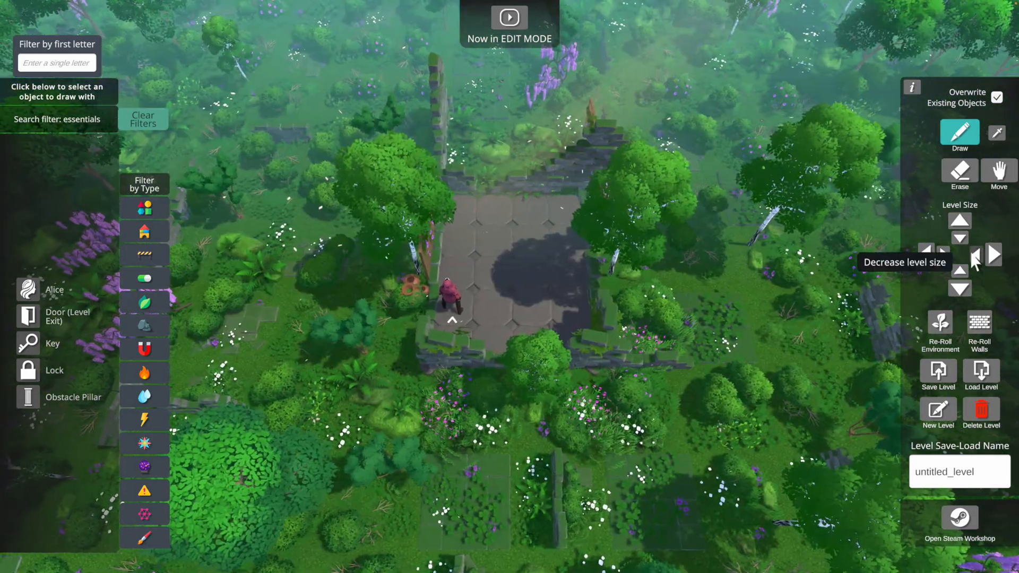
pyautogui.click(928, 255)
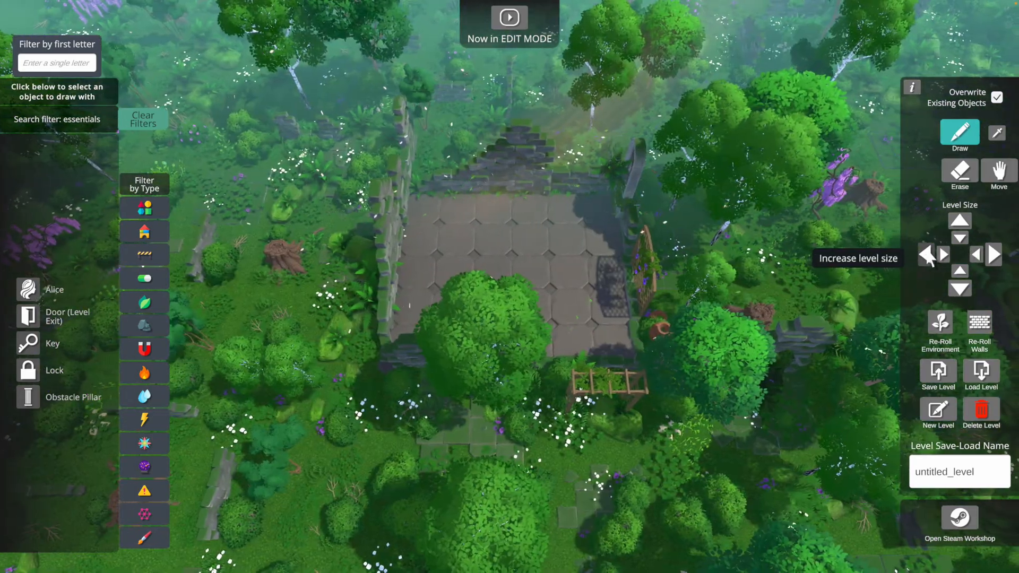
# Re-roll the environment, and adjust the level size further, finishing with an extra column on the right side and an extra row at the back.
pyautogui.click(940, 322)
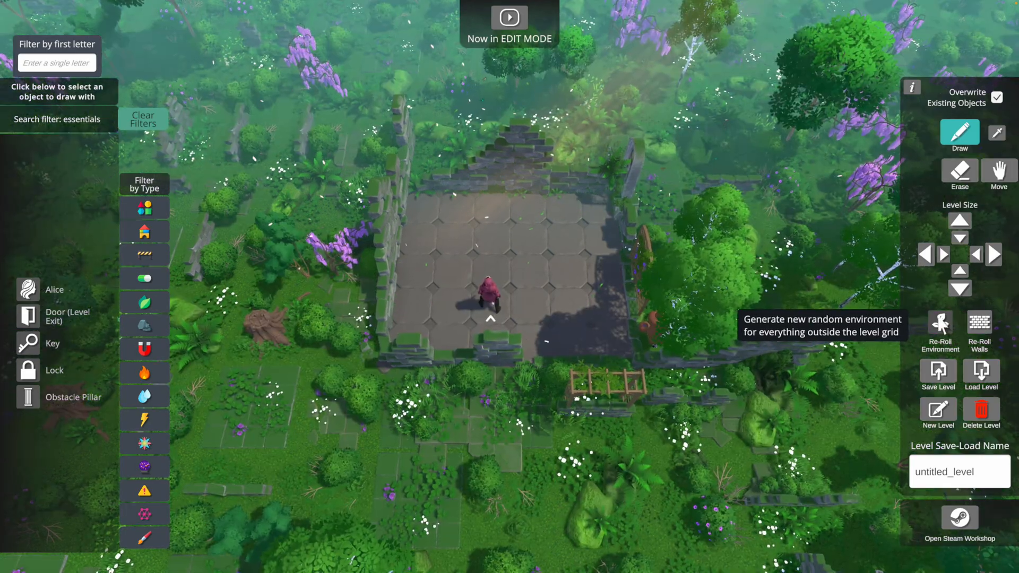
pyautogui.click(959, 221)
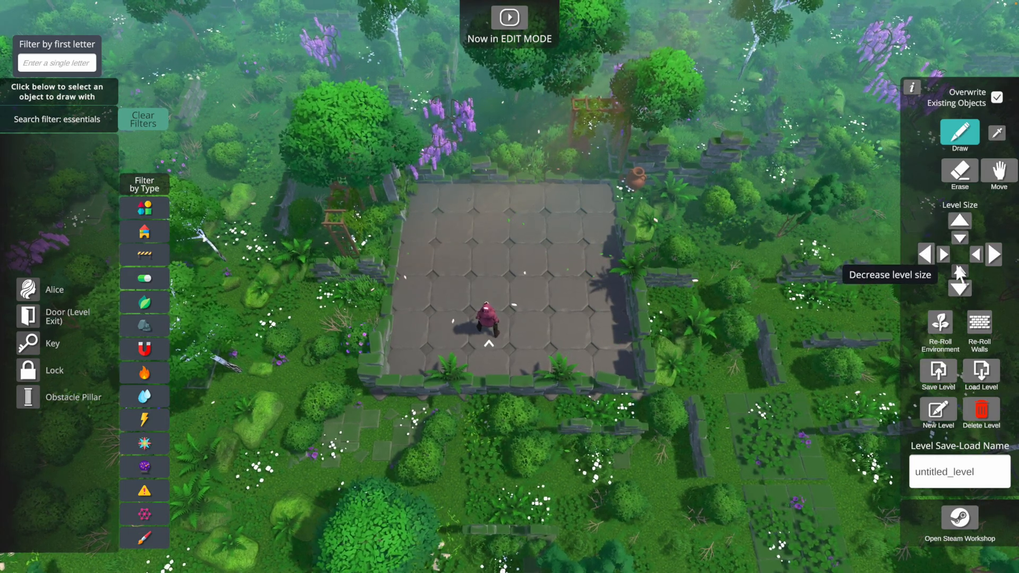
pyautogui.click(960, 240)
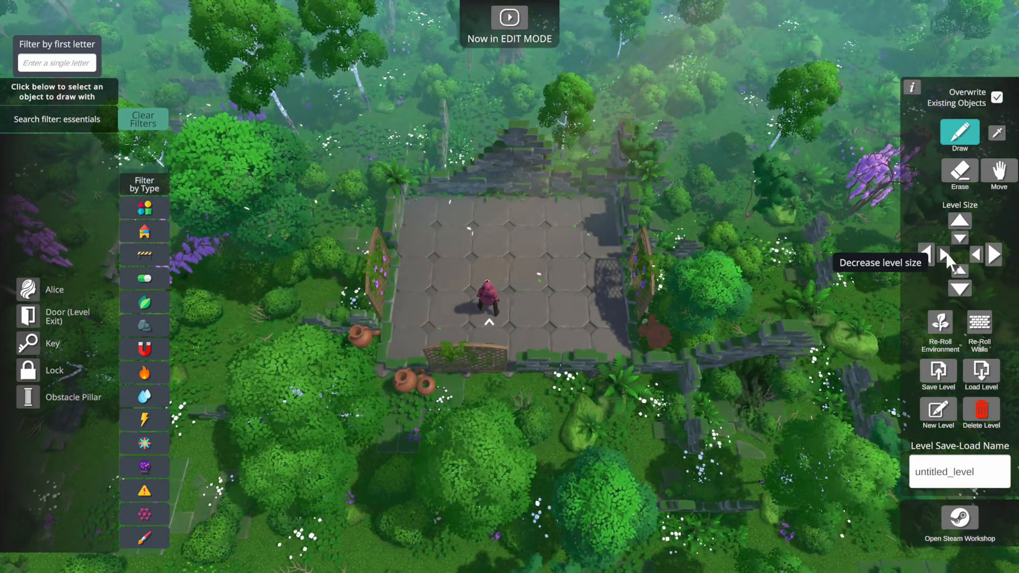
pyautogui.click(944, 255)
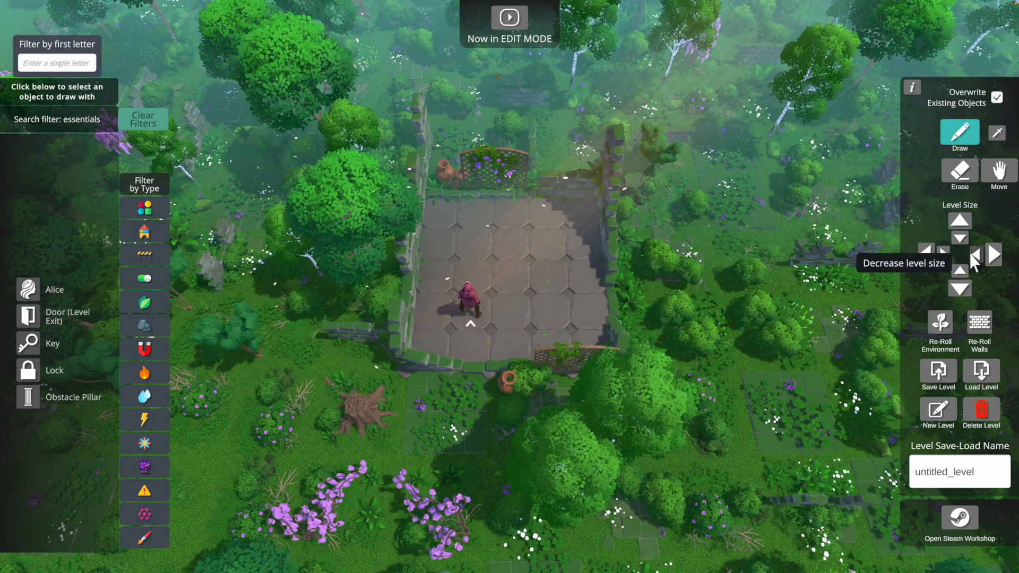
pyautogui.click(993, 255)
pyautogui.click(961, 222)
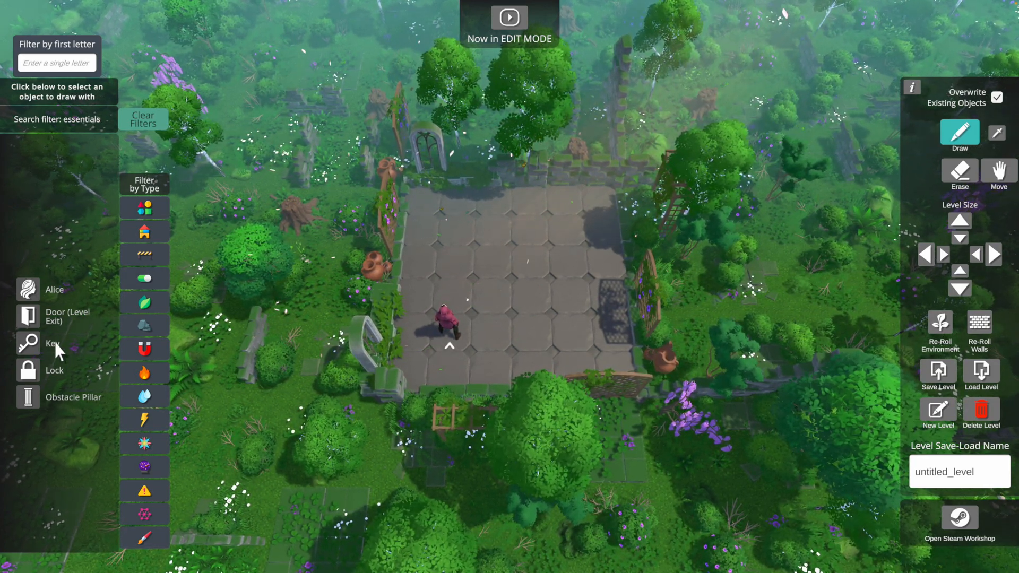
# Try Door (Level Exit) objects on several tiles, remove them, and place a single exit door against the middle of the back wall.
pyautogui.click(29, 317)
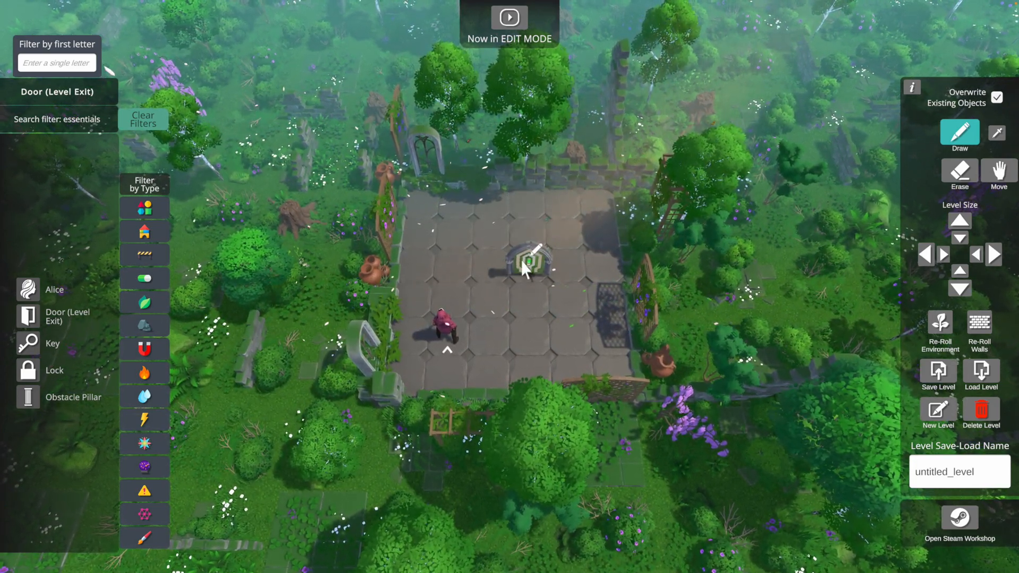
pyautogui.click(523, 262)
pyautogui.click(456, 245)
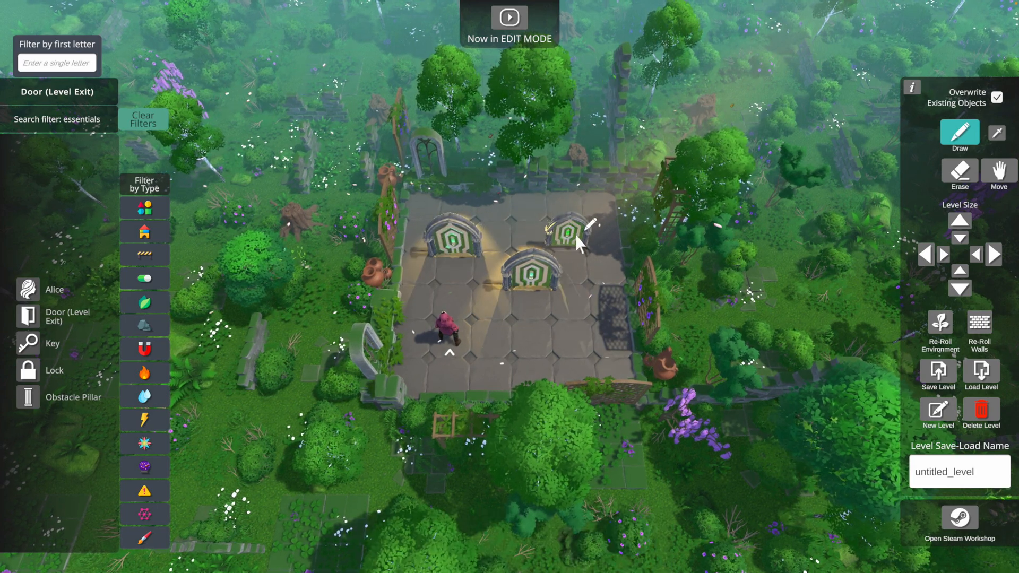
pyautogui.click(565, 242)
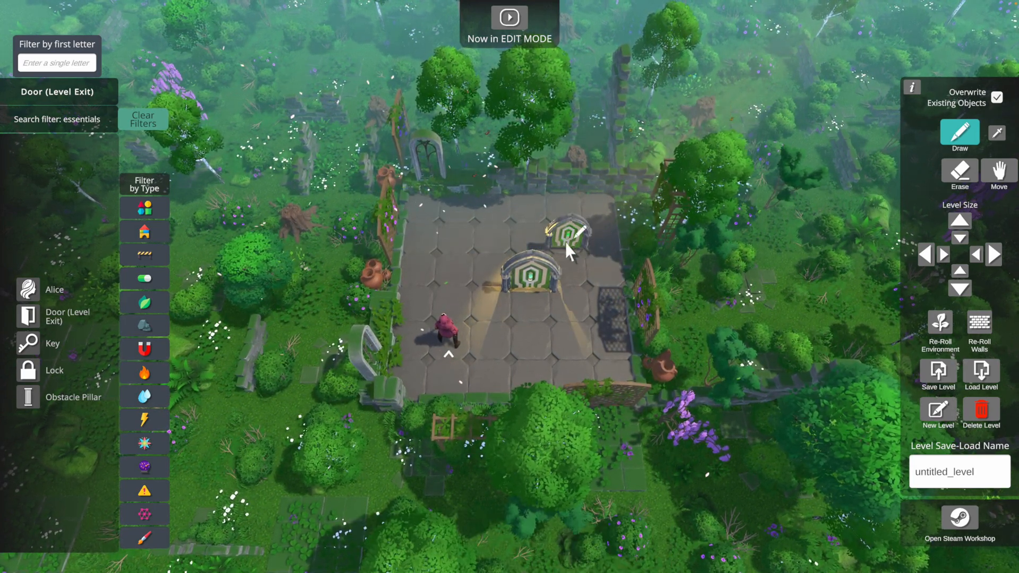
pyautogui.rightClick(528, 272)
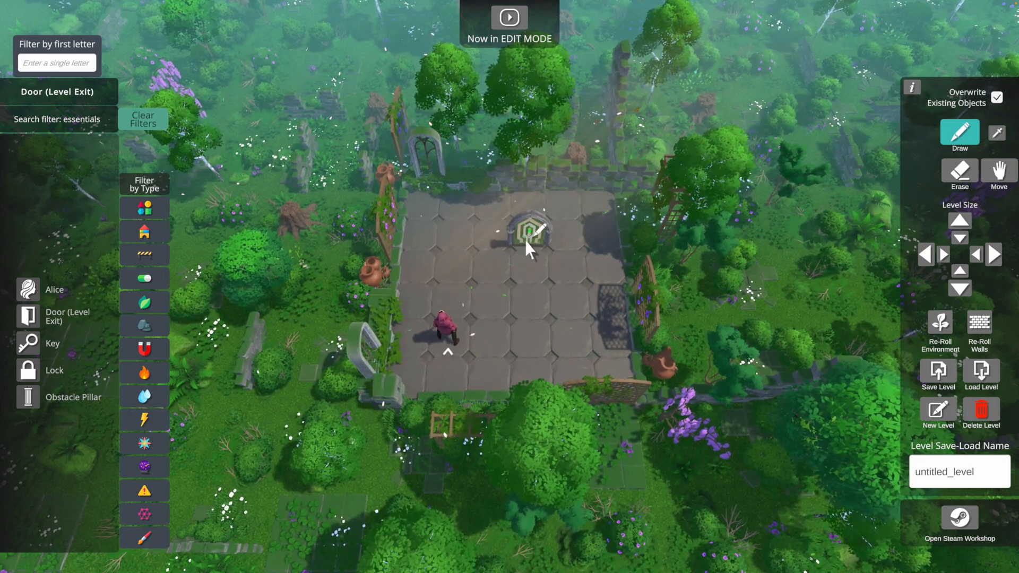
pyautogui.click(525, 217)
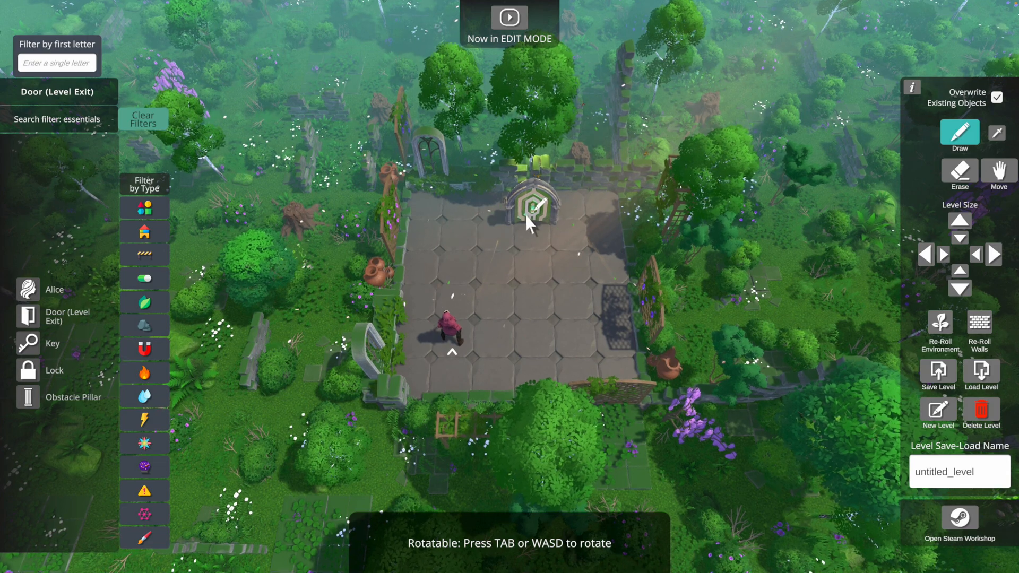
# Draw a block of Key objects over the two rightmost columns of tiles, and remove most of them one by one.
pyautogui.click(29, 340)
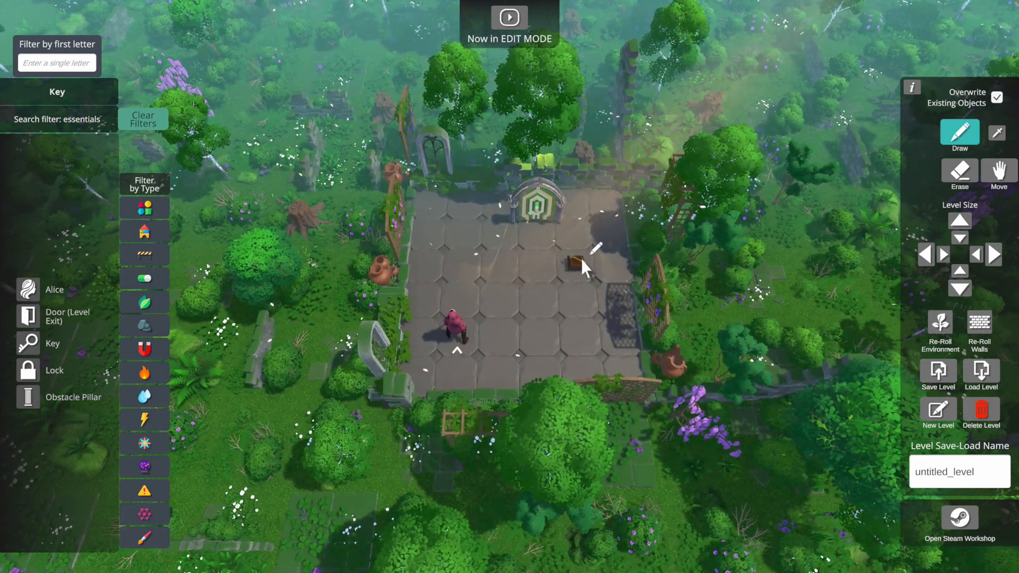
pyautogui.moveTo(581, 260)
pyautogui.mouseDown()
pyautogui.moveTo(581, 335)
pyautogui.moveTo(621, 338)
pyautogui.moveTo(618, 272)
pyautogui.mouseUp()
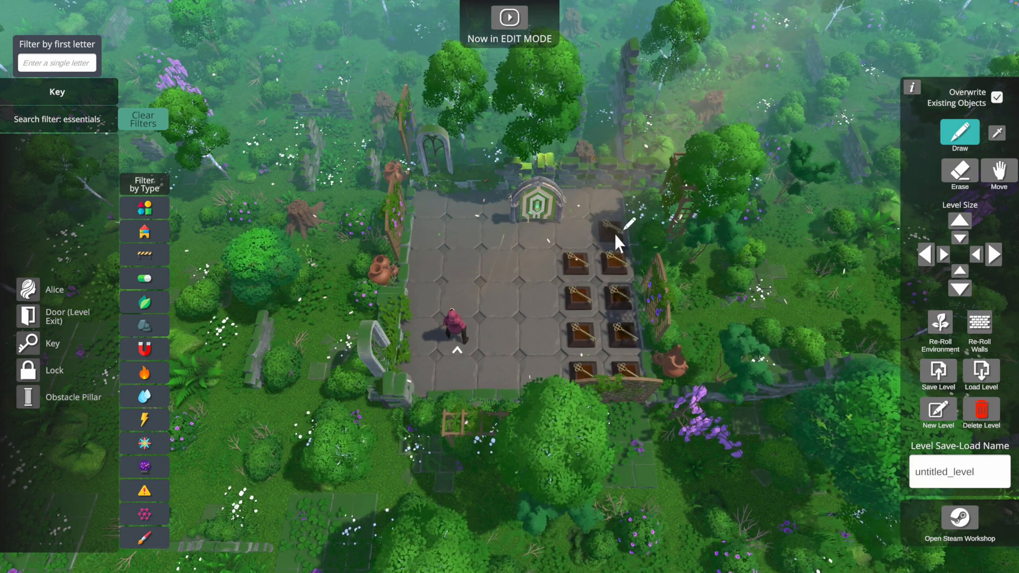
pyautogui.rightClick(610, 266)
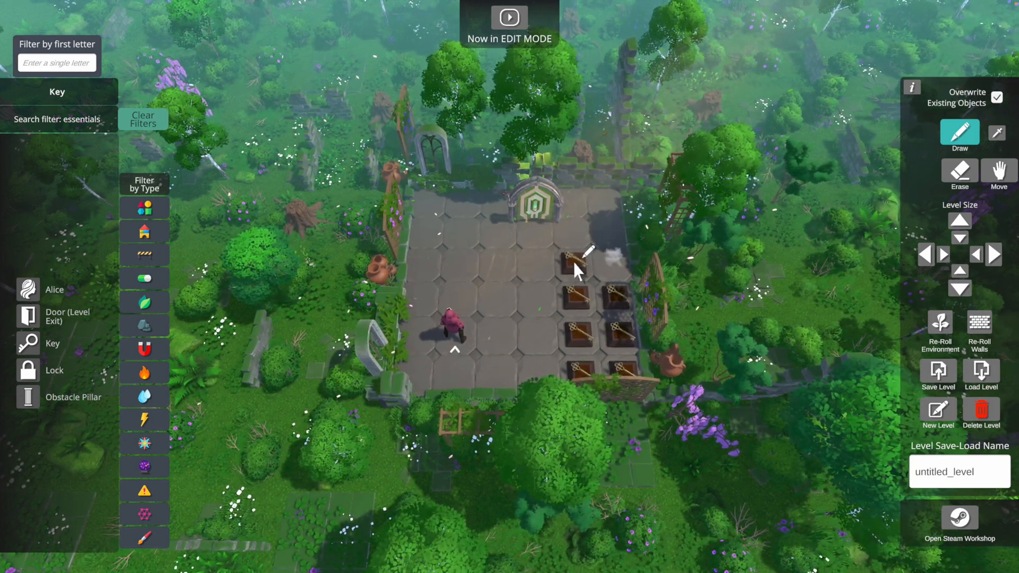
pyautogui.rightClick(572, 261)
pyautogui.rightClick(575, 289)
pyautogui.rightClick(610, 297)
pyautogui.rightClick(616, 334)
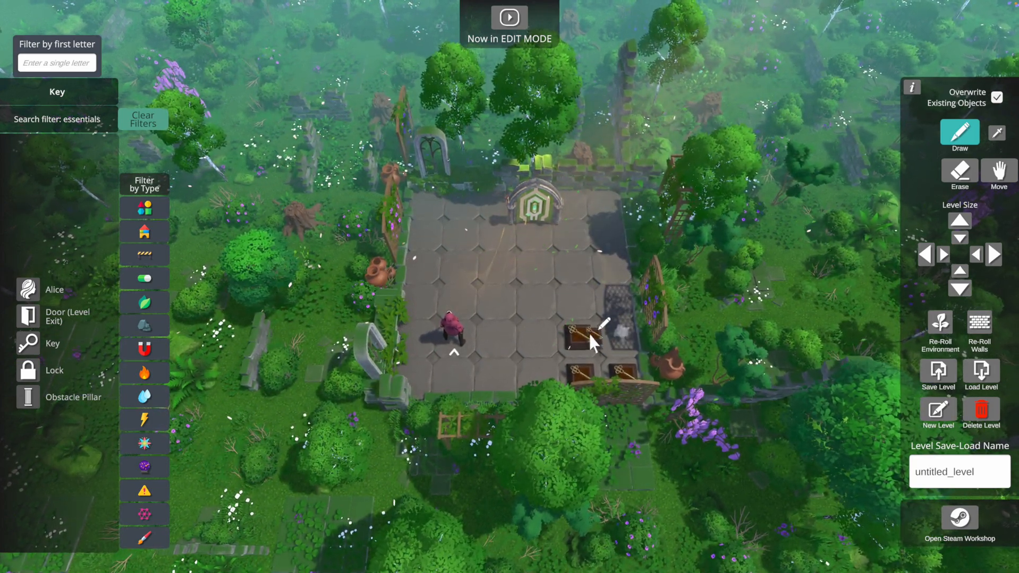
pyautogui.rightClick(586, 334)
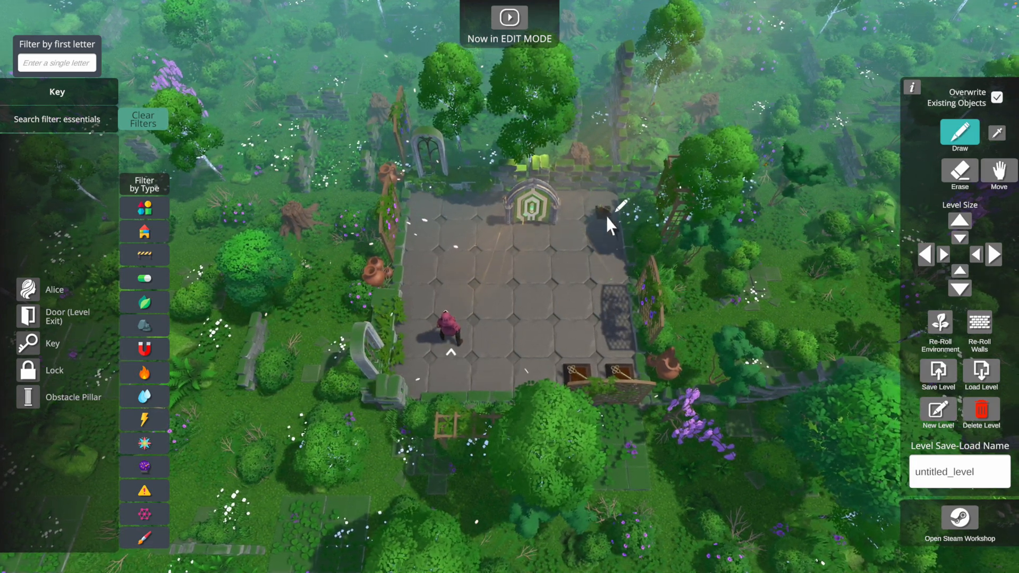
# Draw Key objects down the rightmost column of tiles, and clear all keys from the level with the Erase tool.
pyautogui.moveTo(605, 215); pyautogui.dragTo(613, 351)
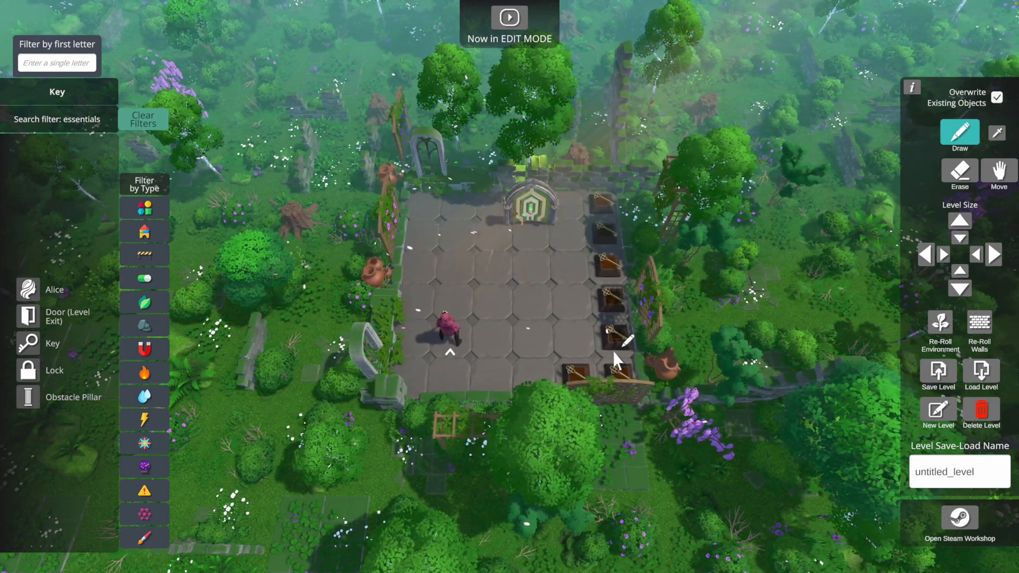
pyautogui.click(960, 171)
pyautogui.moveTo(601, 202)
pyautogui.mouseDown()
pyautogui.moveTo(615, 369)
pyautogui.moveTo(578, 367)
pyautogui.mouseUp()
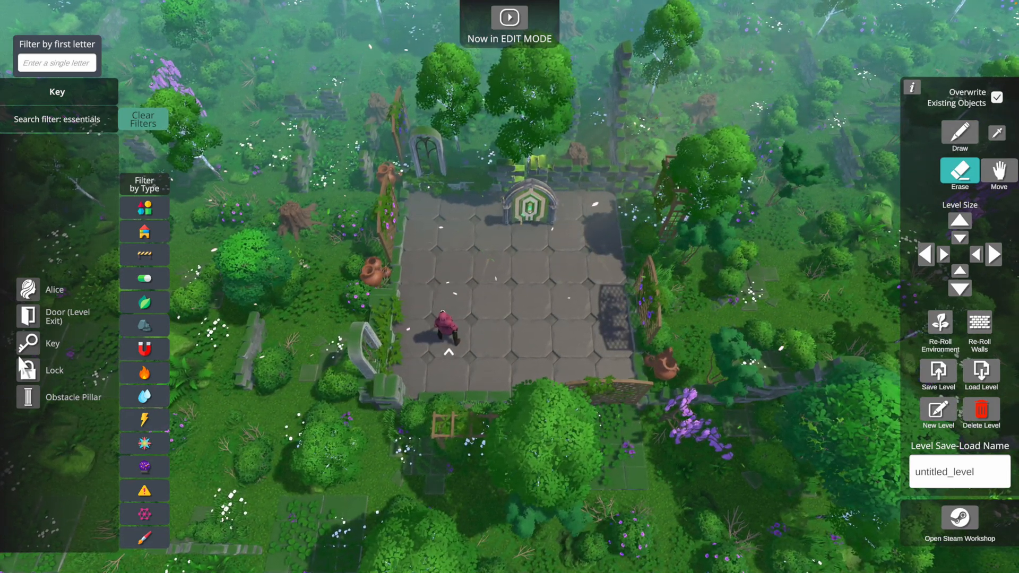
# Draw a single Key in the second column from the right wall, and move it one tile toward the back.
pyautogui.click(960, 132)
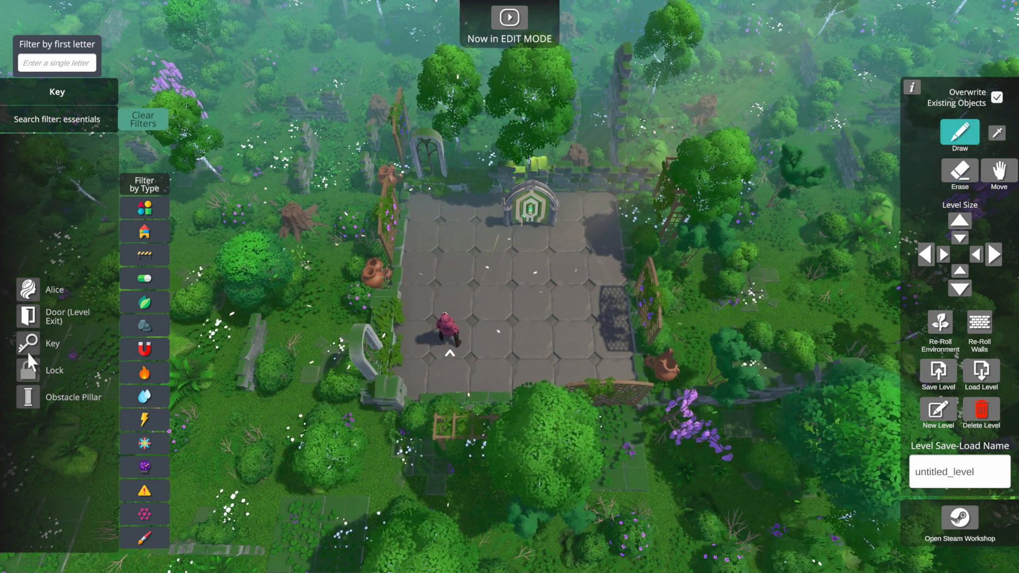
pyautogui.click(571, 337)
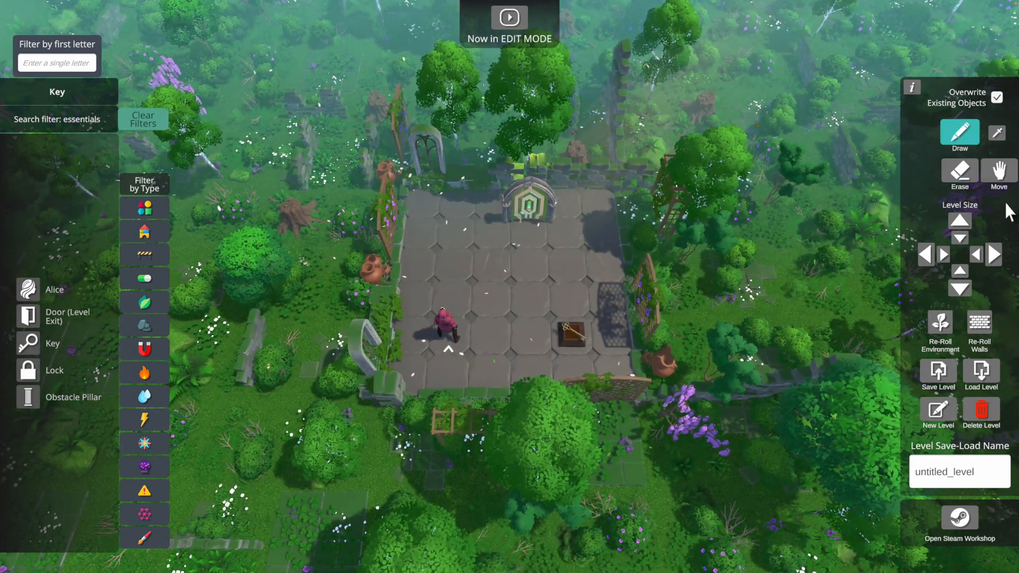
pyautogui.click(982, 178)
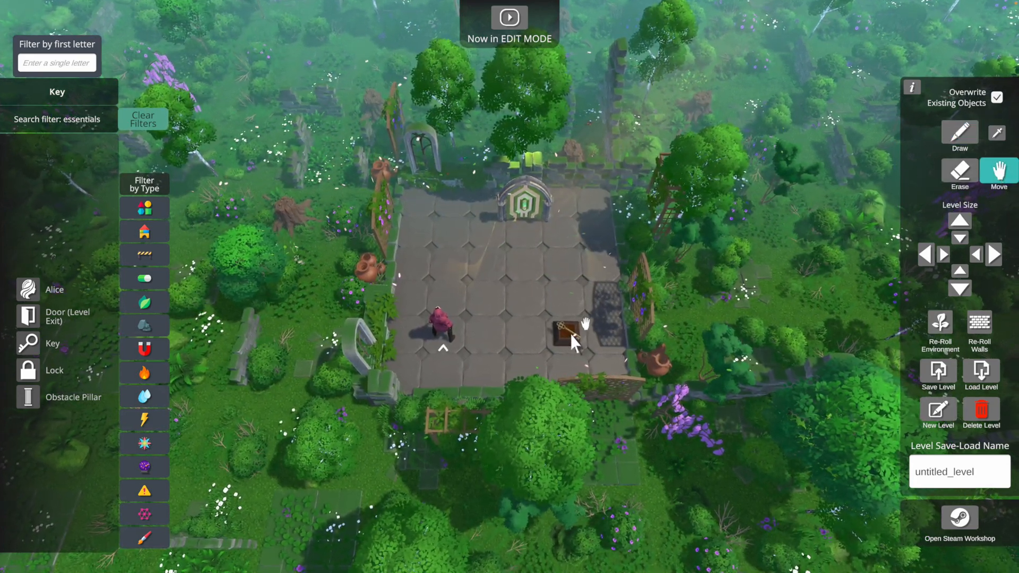
pyautogui.moveTo(568, 334)
pyautogui.mouseDown()
pyautogui.moveTo(607, 295)
pyautogui.moveTo(526, 299)
pyautogui.moveTo(565, 338)
pyautogui.mouseUp()
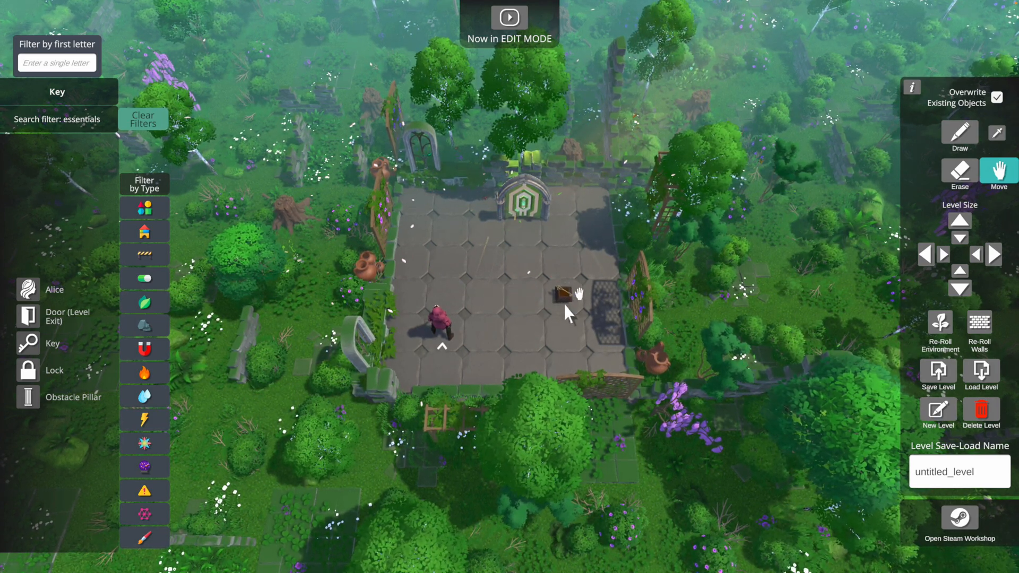
# Try out moving Alice, and move the exit door one tile forward from the back wall.
pyautogui.moveTo(449, 332)
pyautogui.mouseDown()
pyautogui.moveTo(442, 300)
pyautogui.moveTo(440, 324)
pyautogui.mouseUp()
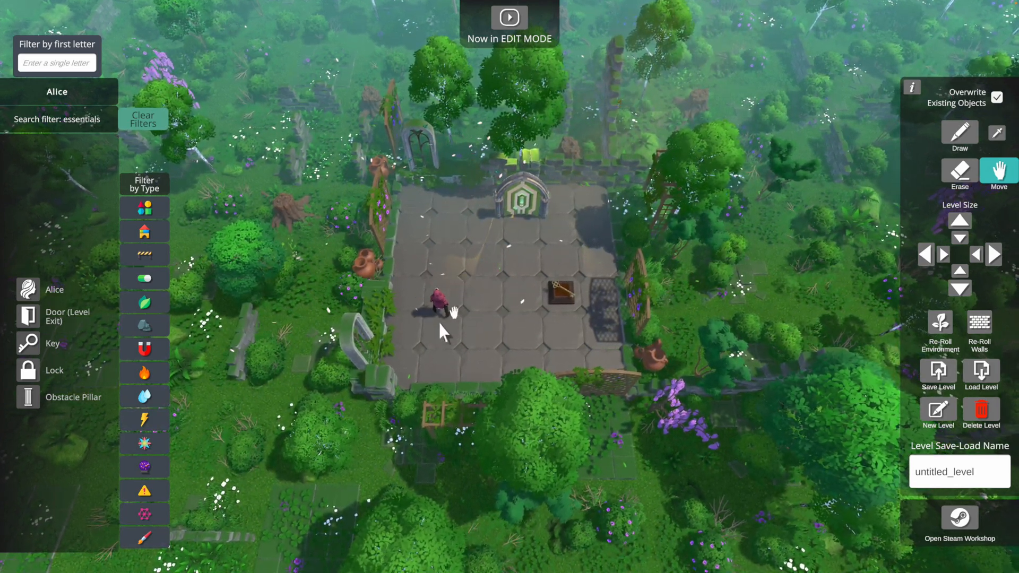
pyautogui.moveTo(522, 203)
pyautogui.mouseDown()
pyautogui.moveTo(486, 201)
pyautogui.moveTo(517, 203)
pyautogui.mouseUp()
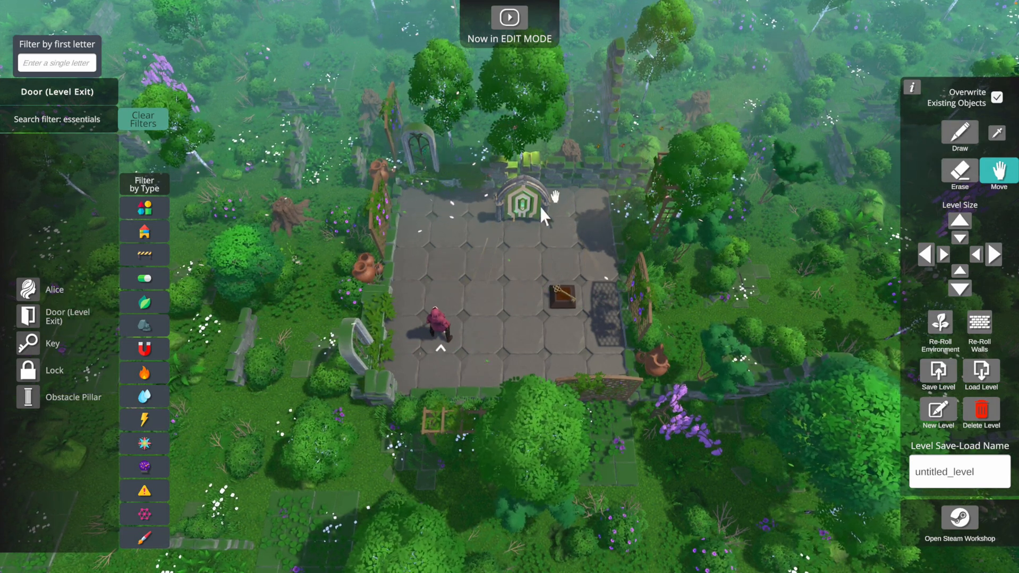
pyautogui.moveTo(534, 206); pyautogui.dragTo(523, 228)
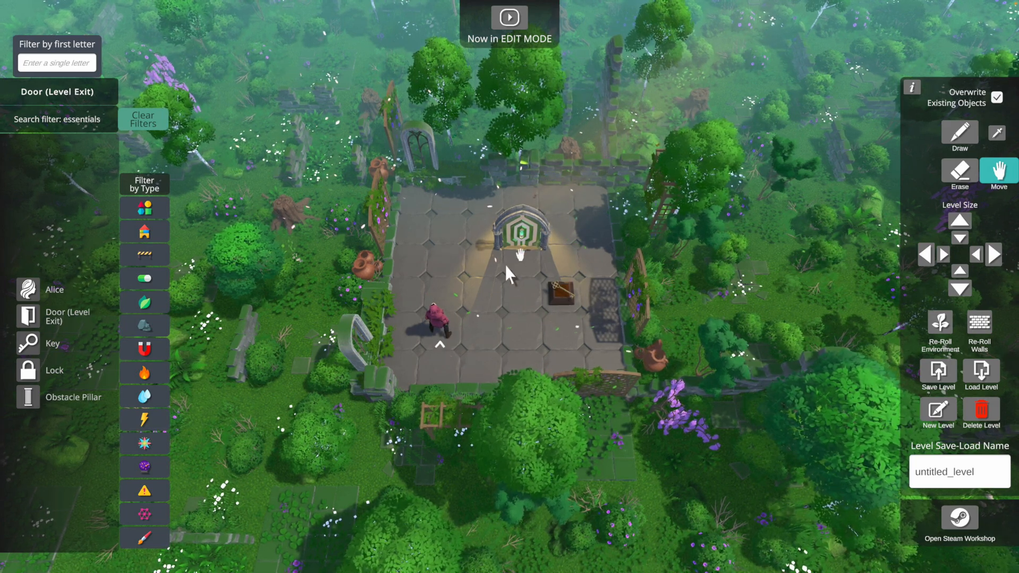
# Rotate the exit door in place through its directions until it faces the front of the level again.
pyautogui.moveTo(525, 233)
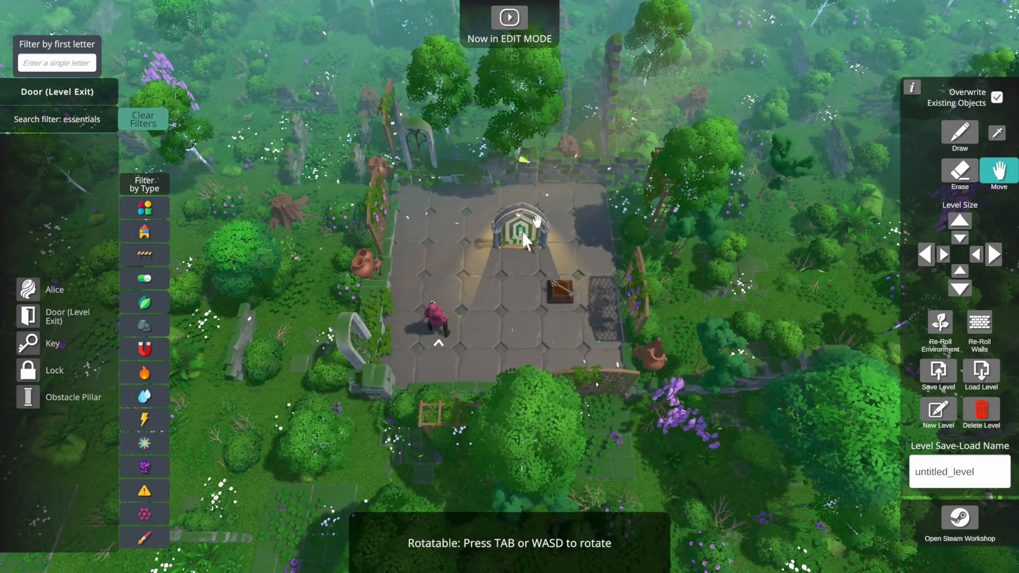
pyautogui.press('Tab')
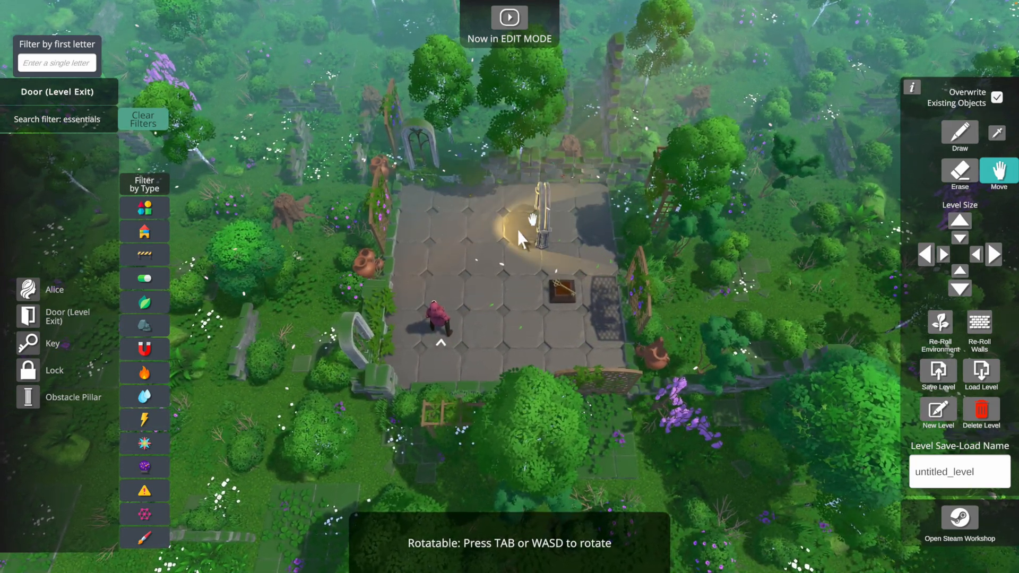
pyautogui.press('Tab')
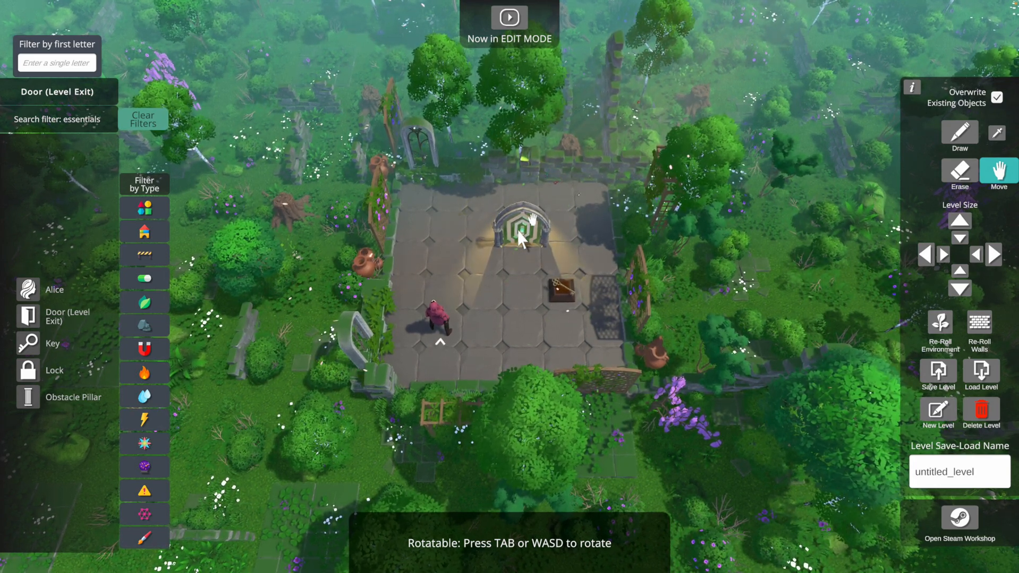
pyautogui.press('Tab')
pyautogui.press('Tab')
pyautogui.press('Tab')
pyautogui.press('Tab')
pyautogui.press('Tab')
pyautogui.press('Tab')
pyautogui.press('Tab')
pyautogui.press('Tab')
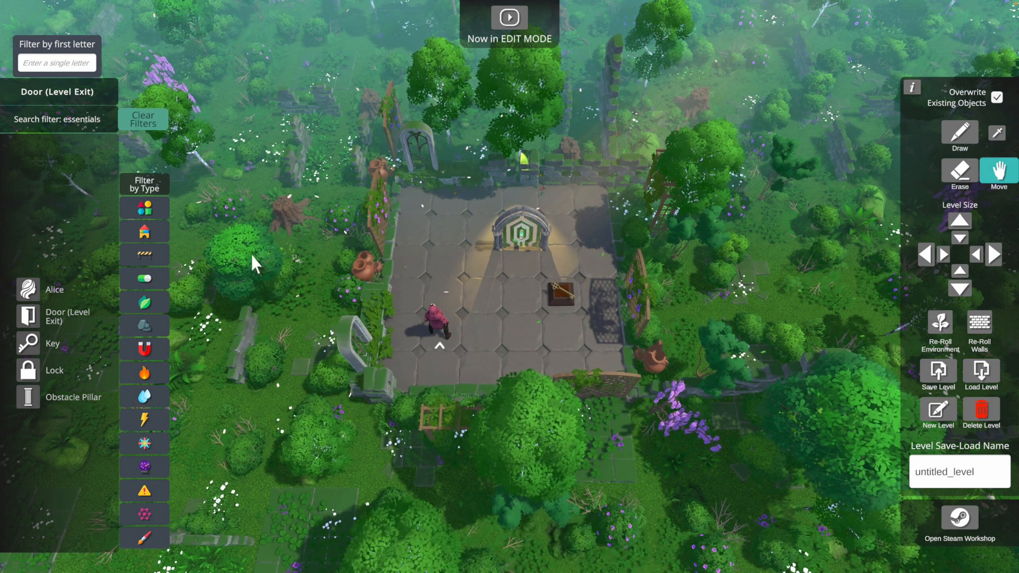
# Pick the Obstacle Hedge from the plant objects and try rotating it over a tile near the side wall.
pyautogui.click(143, 301)
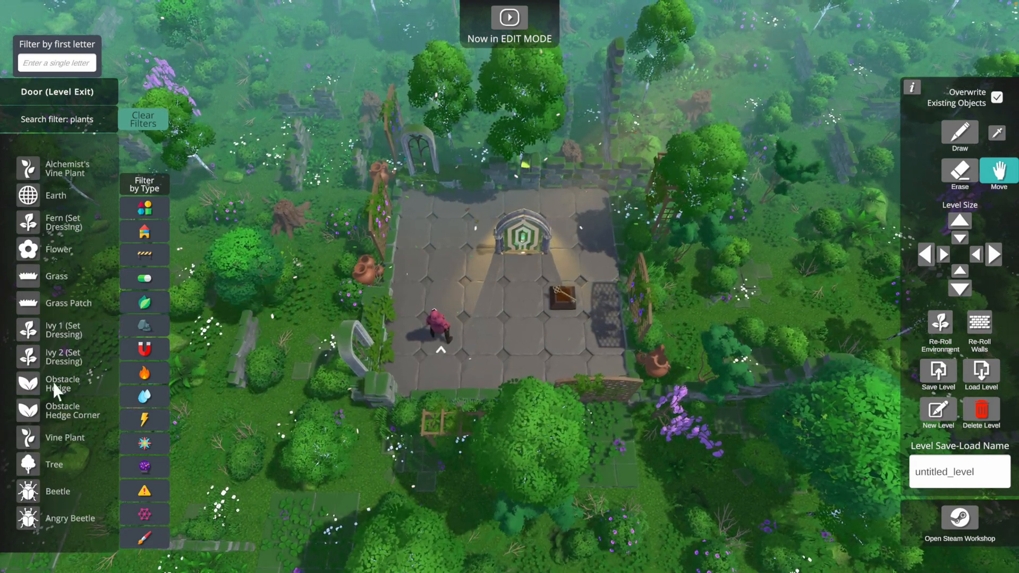
pyautogui.click(29, 381)
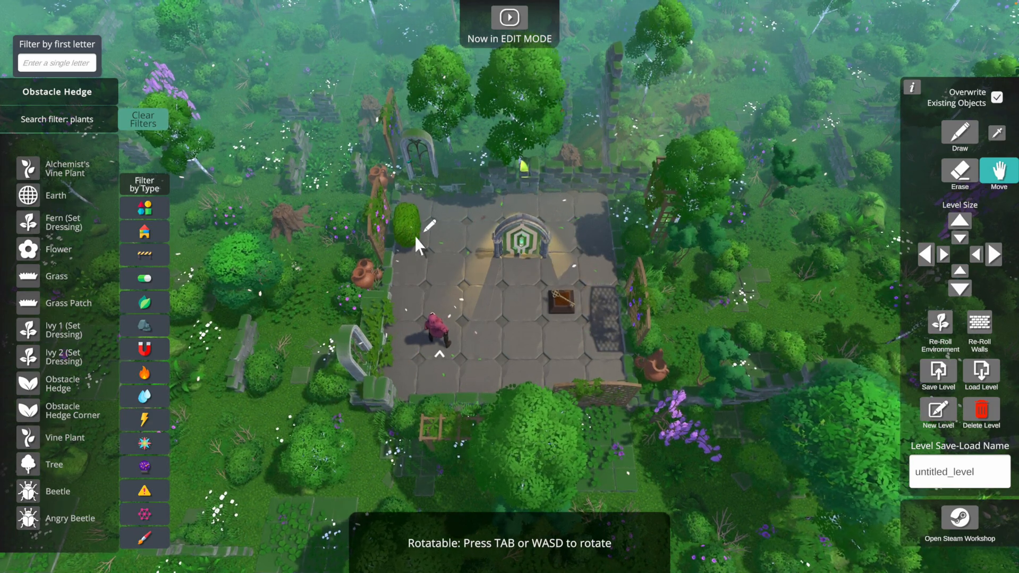
pyautogui.press('Tab')
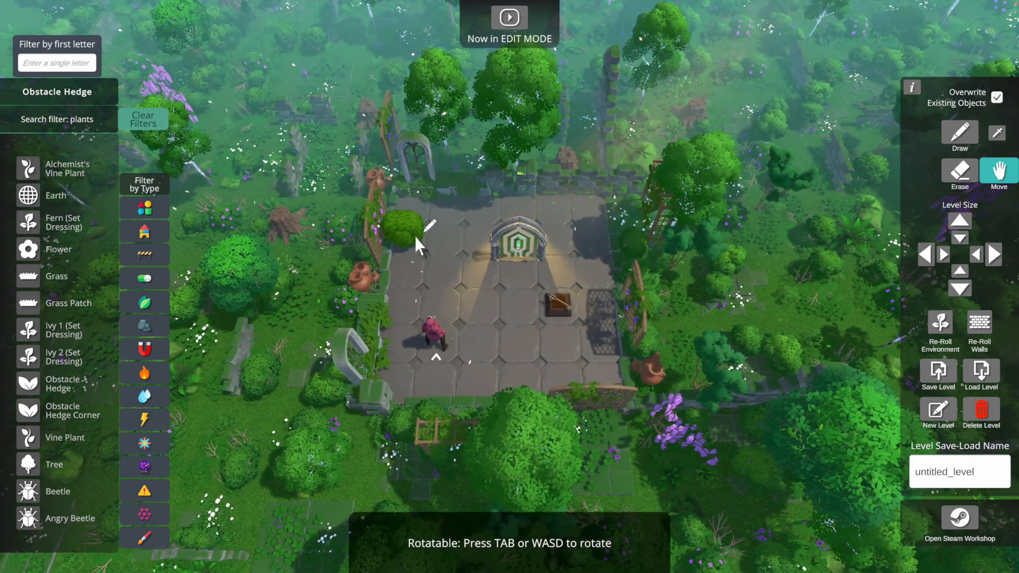
pyautogui.press('Tab')
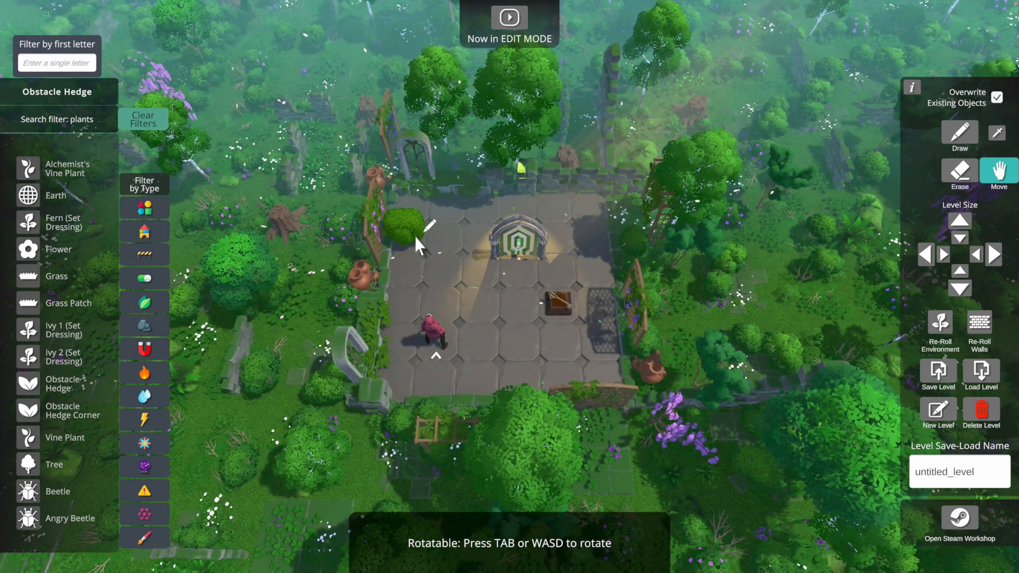
pyautogui.press('Tab')
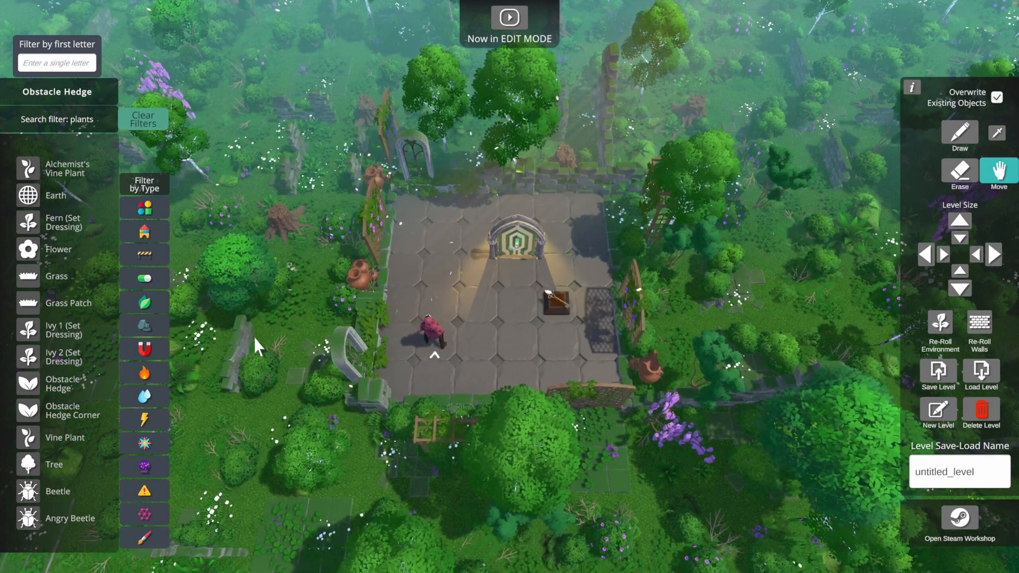
# Move the exit door one tile back against the back wall, and re-roll the environment around the level.
pyautogui.click(512, 246)
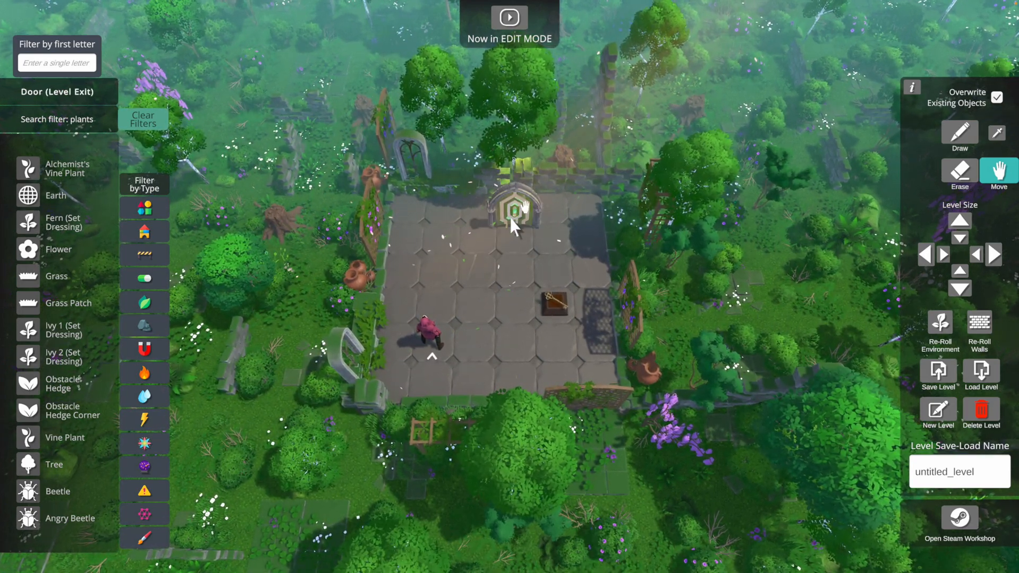
pyautogui.click(511, 217)
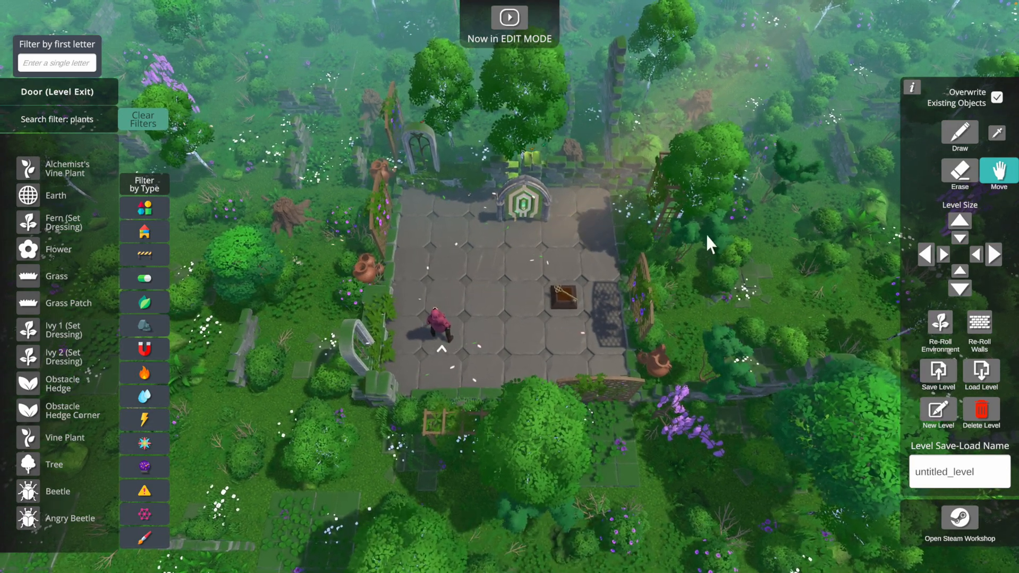
pyautogui.click(940, 325)
pyautogui.click(940, 325)
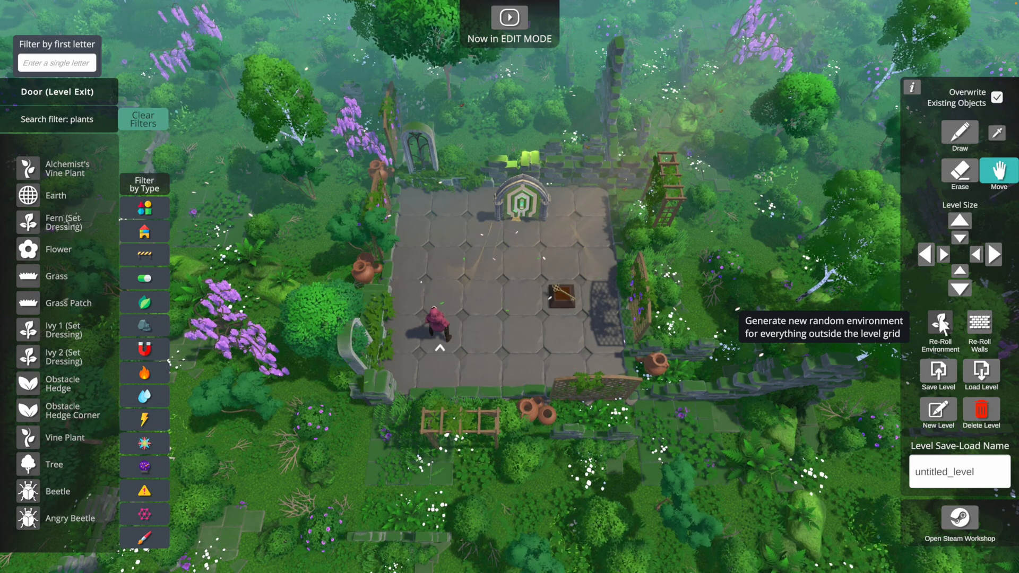
# Try widening the level by one column on its right side and removing the column again, twice over.
pyautogui.click(993, 256)
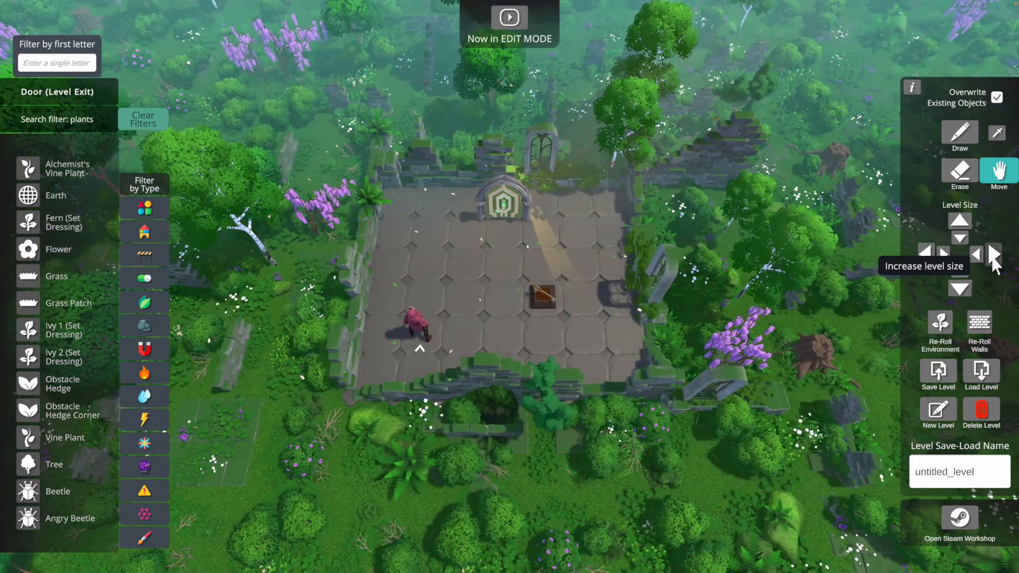
pyautogui.click(974, 257)
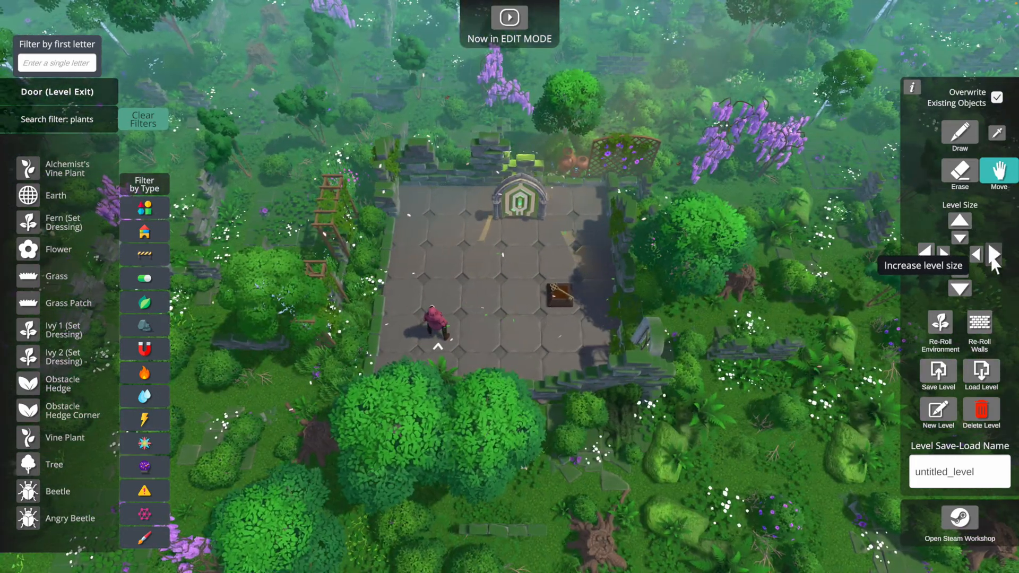
pyautogui.click(990, 259)
pyautogui.click(978, 256)
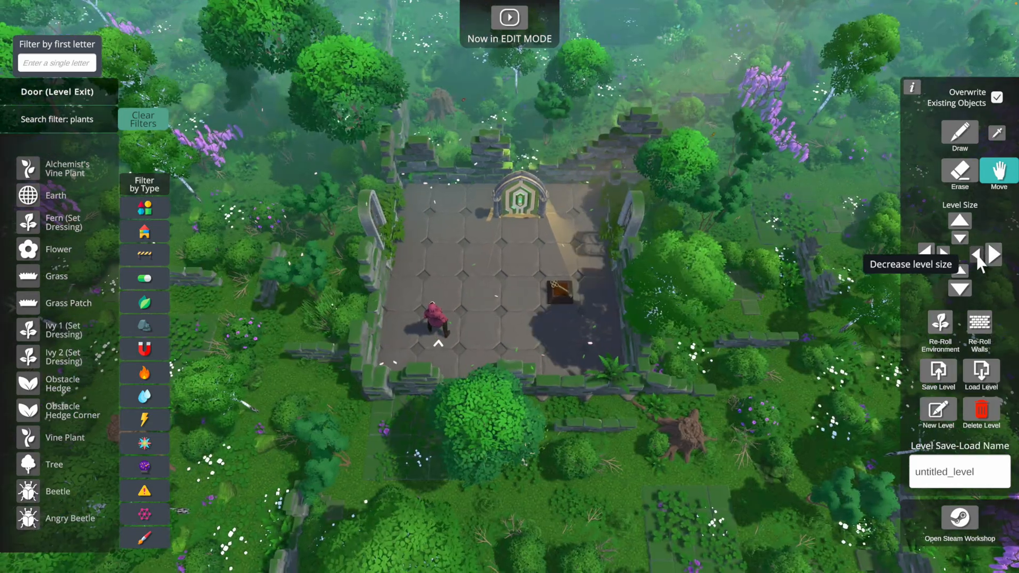
# Re-roll the environment outside the level grid repeatedly to try different random surroundings.
pyautogui.click(944, 329)
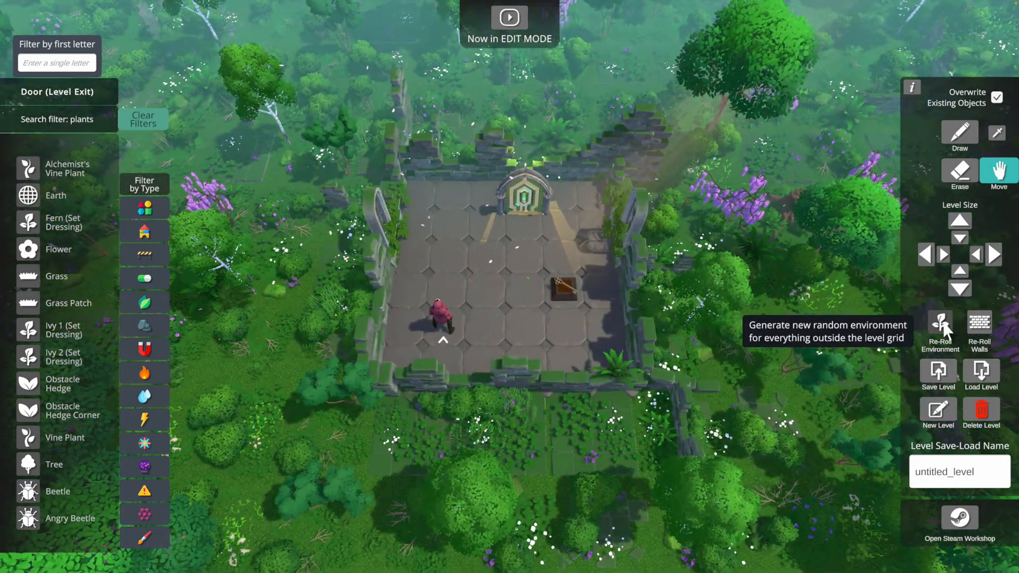
pyautogui.click(945, 328)
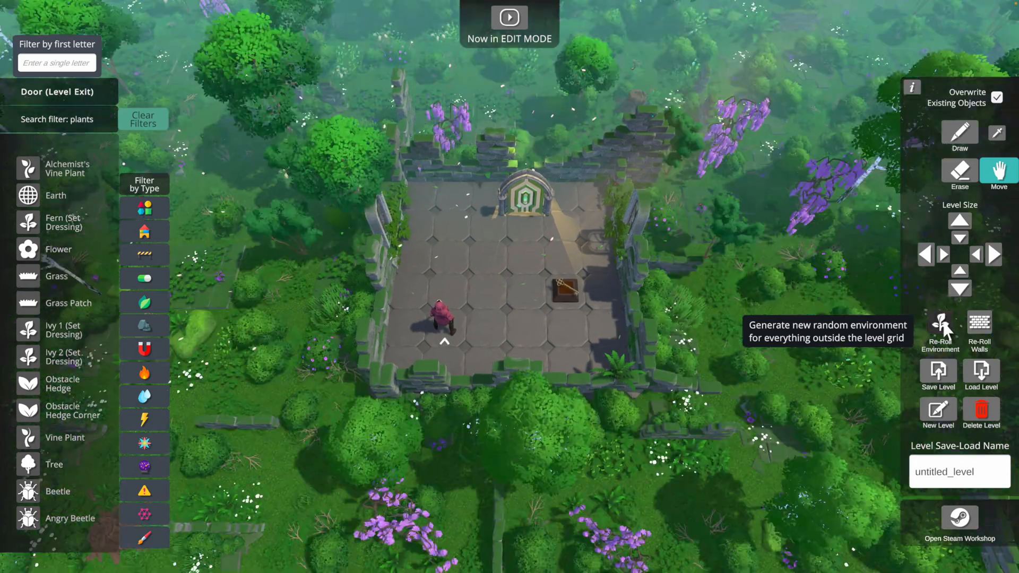
pyautogui.click(944, 328)
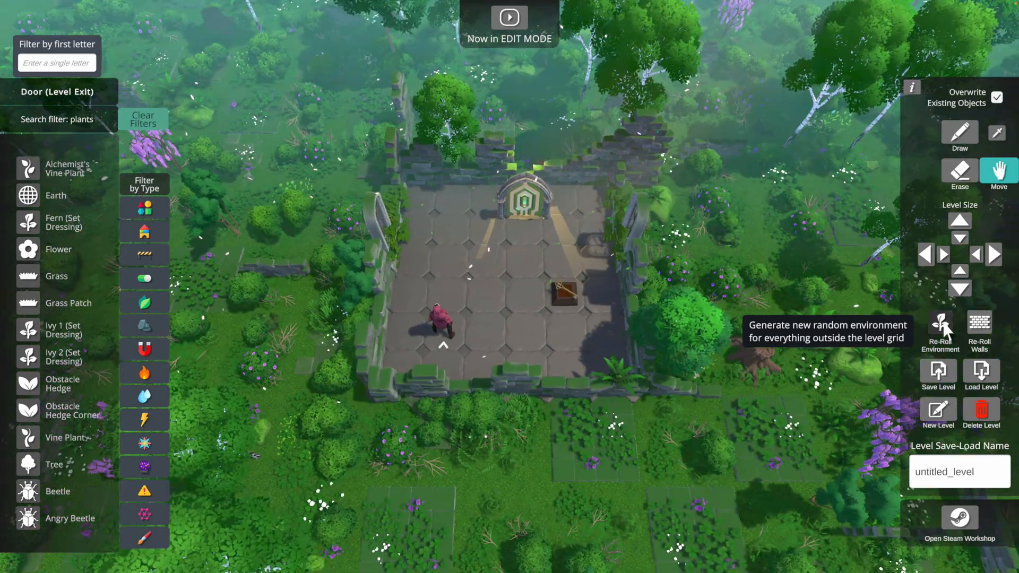
pyautogui.click(945, 328)
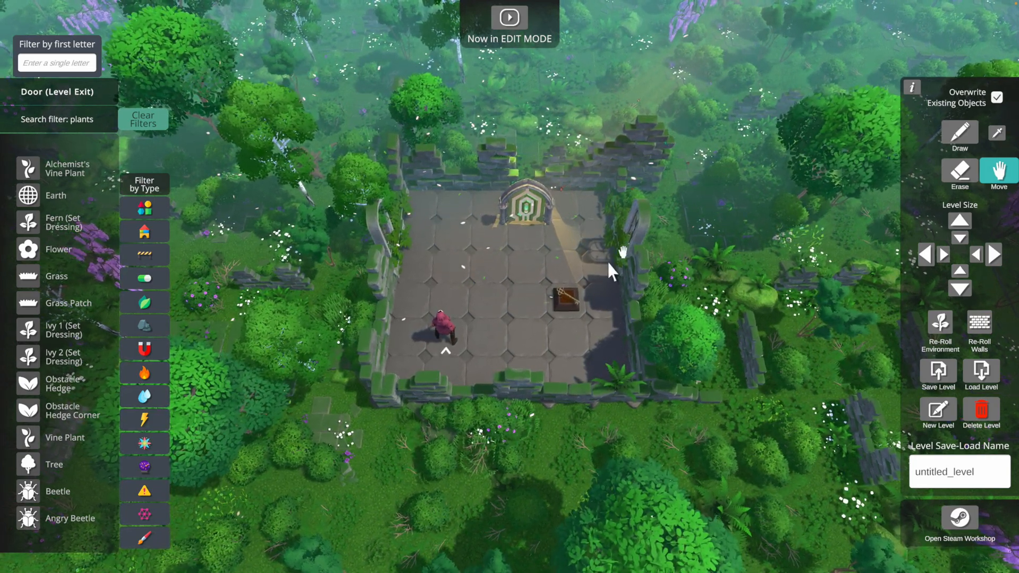
pyautogui.click(932, 321)
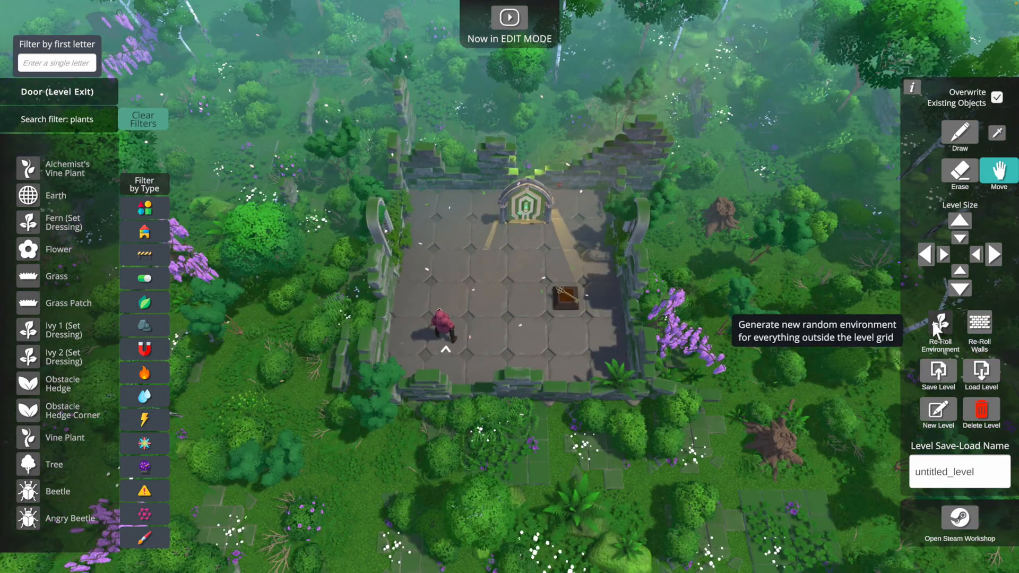
pyautogui.click(932, 322)
pyautogui.click(933, 324)
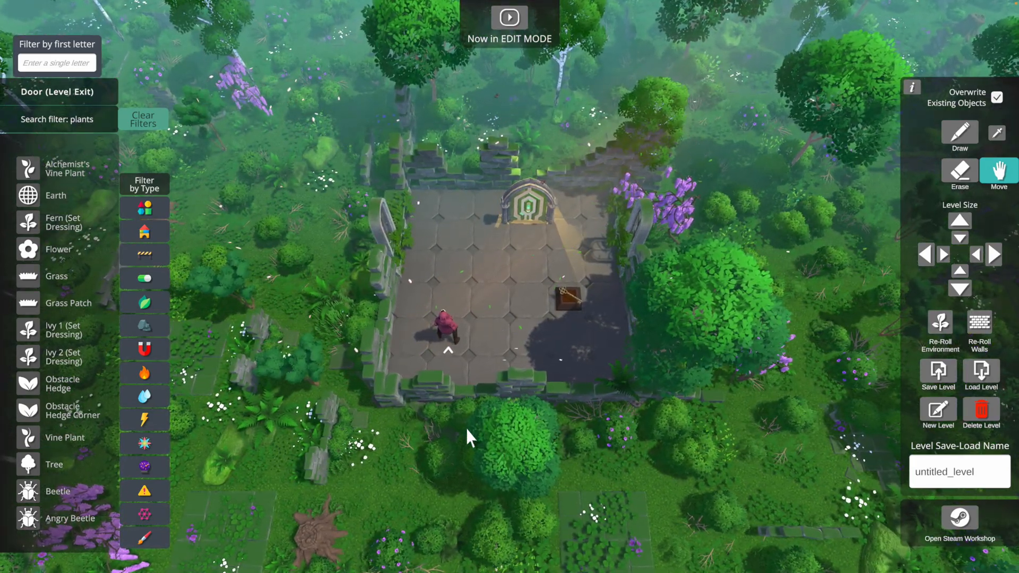
pyautogui.click(938, 330)
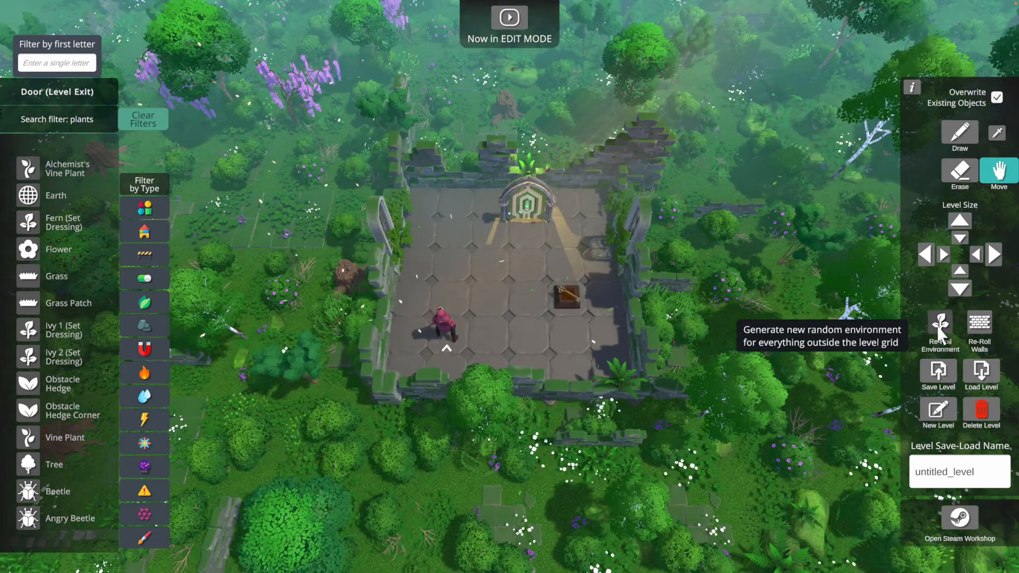
pyautogui.click(939, 330)
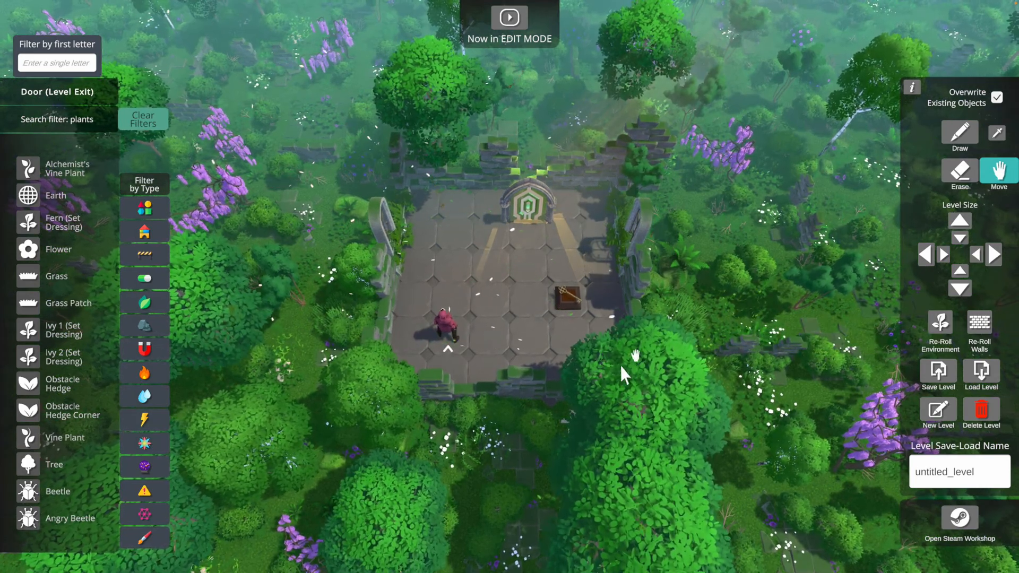
# Play-test the level by walking Alice around the front tiles behind the trees, and return to edit mode.
pyautogui.click(507, 18)
pyautogui.press('d')
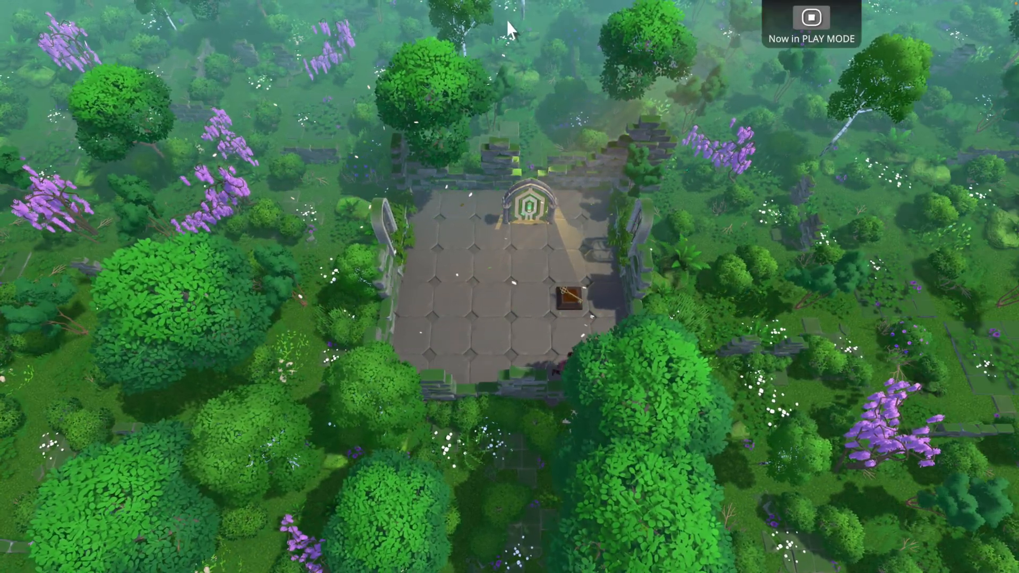
pyautogui.press('w')
pyautogui.press('s')
pyautogui.press('a')
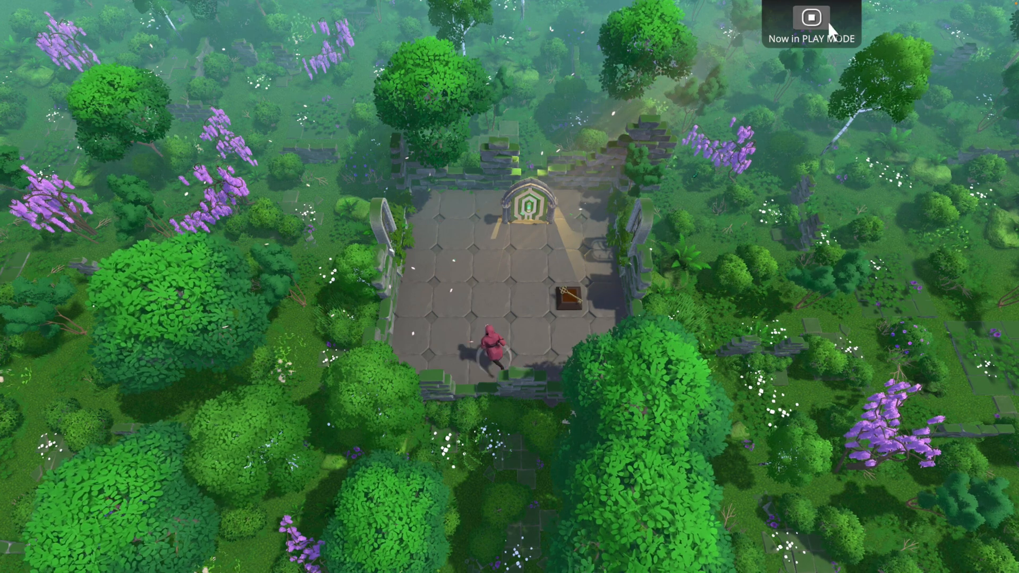
pyautogui.click(811, 18)
# Re-roll the environment and the walls, and play-test by walking Alice along the front wall.
pyautogui.click(941, 330)
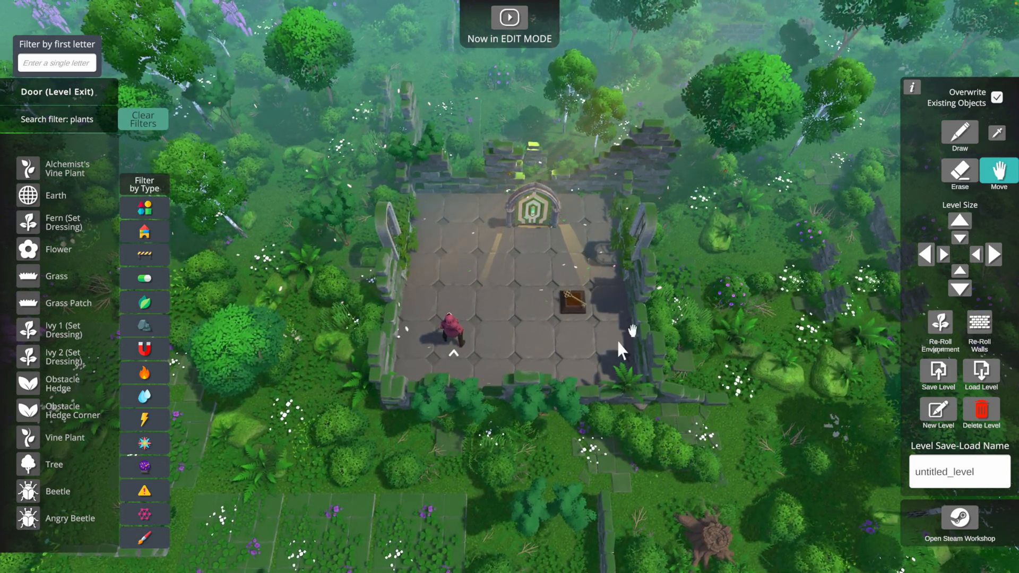
pyautogui.click(977, 323)
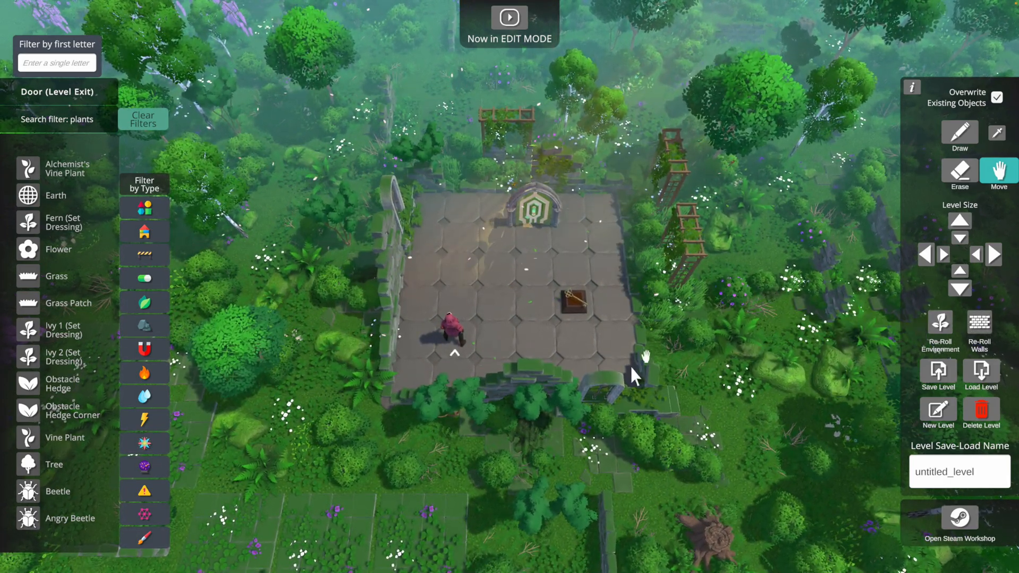
pyautogui.click(501, 22)
pyautogui.press('d')
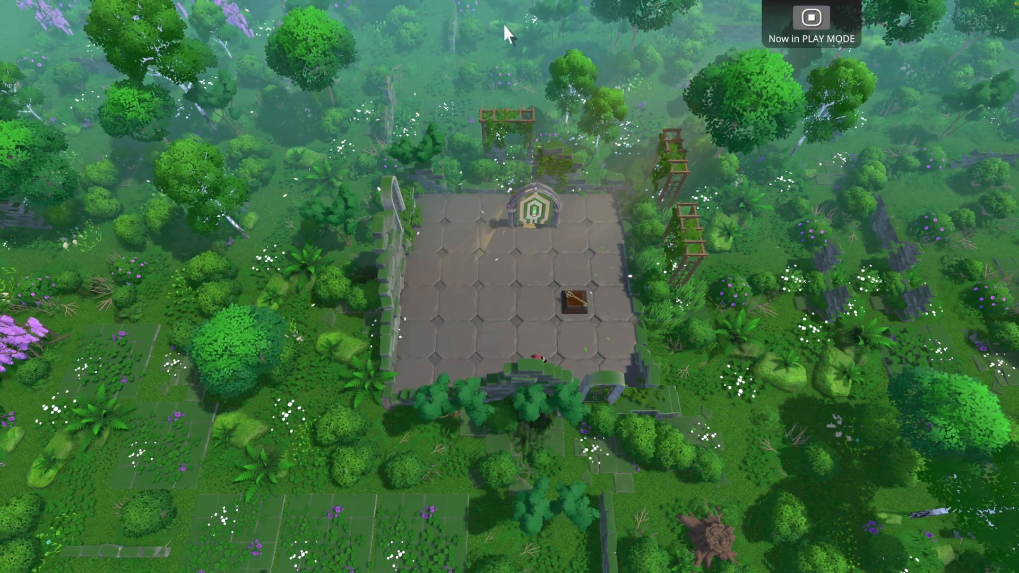
pyautogui.press('a')
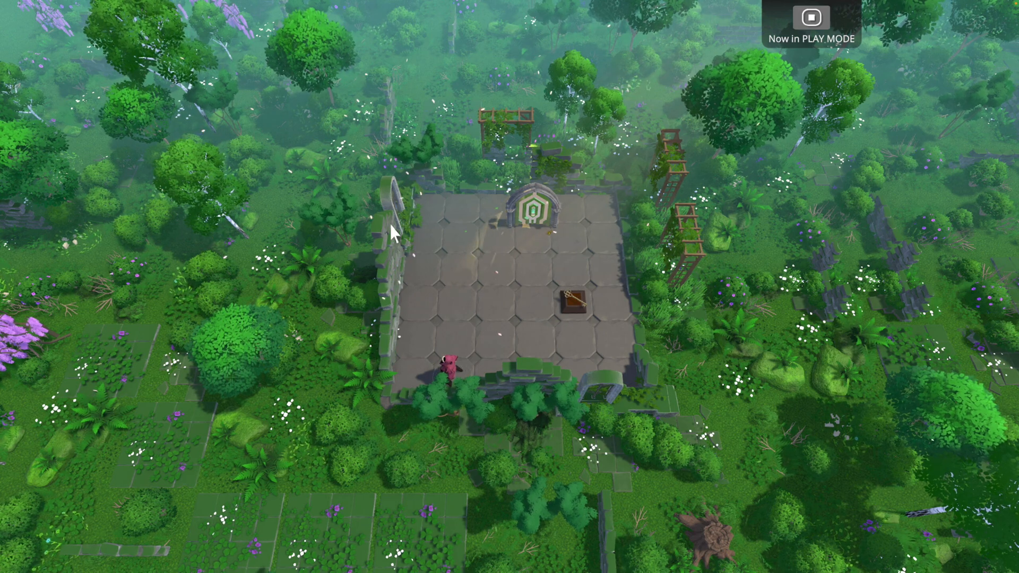
pyautogui.click(810, 21)
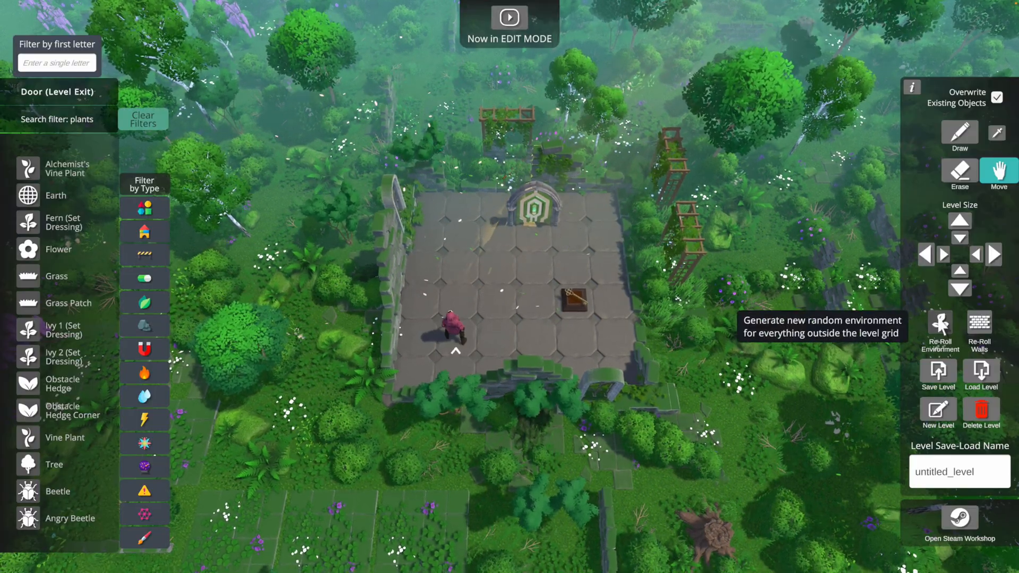
# Re-roll only the walls, and play-test by walking Alice along the side and front walls.
pyautogui.click(976, 325)
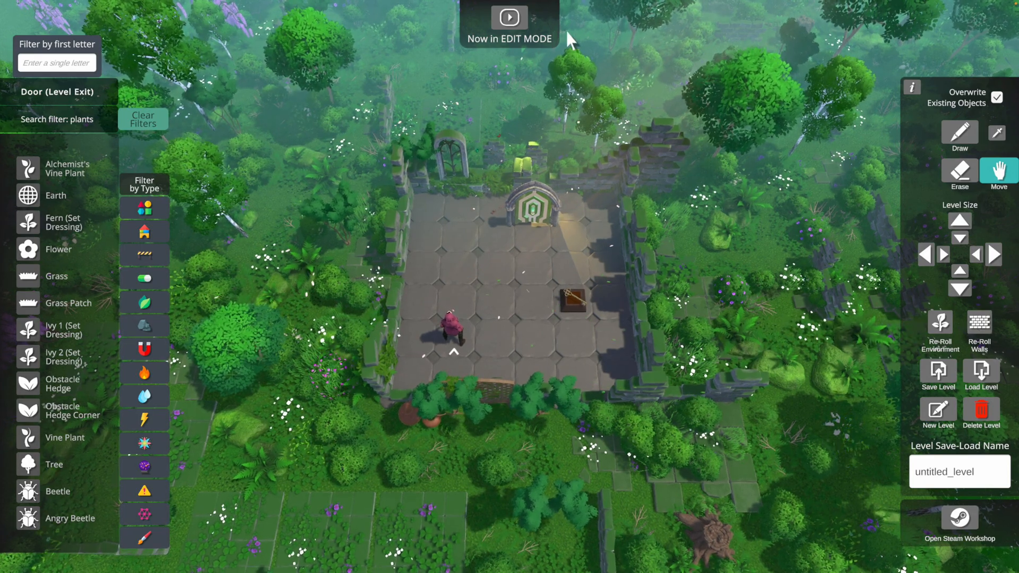
pyautogui.click(508, 19)
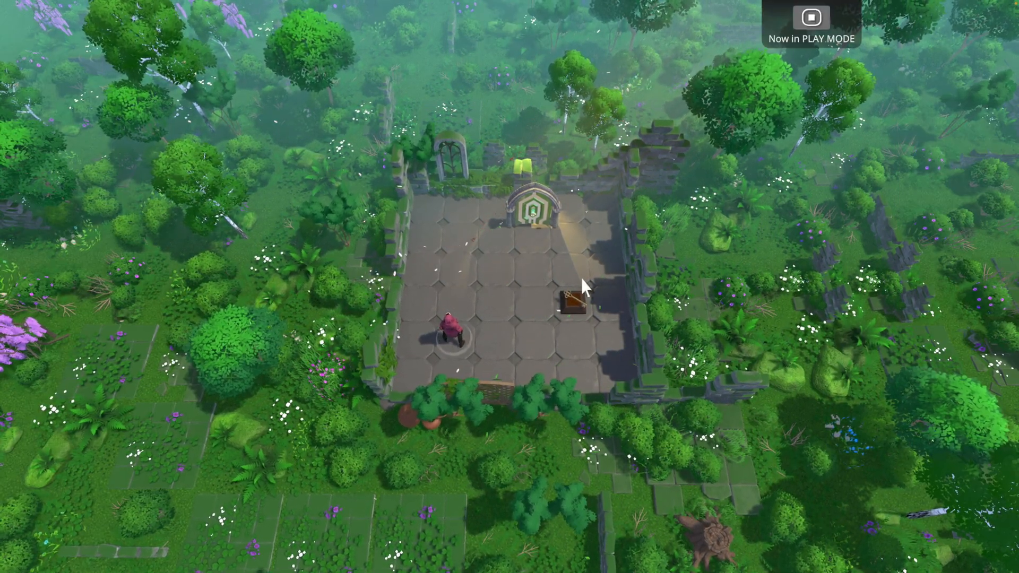
pyautogui.press('s')
pyautogui.press('d')
pyautogui.press('w')
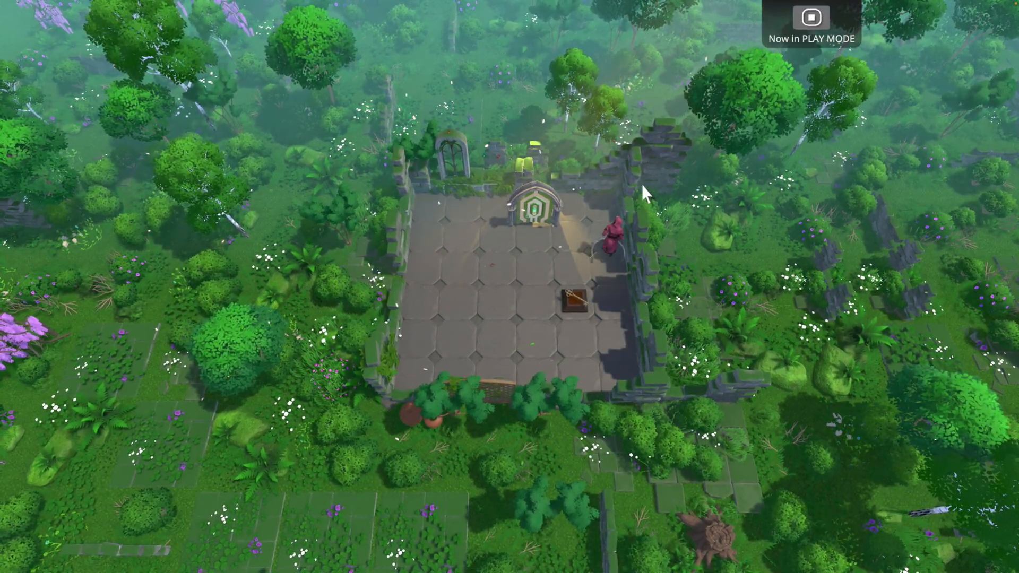
pyautogui.press('s')
pyautogui.press('s')
pyautogui.press('a')
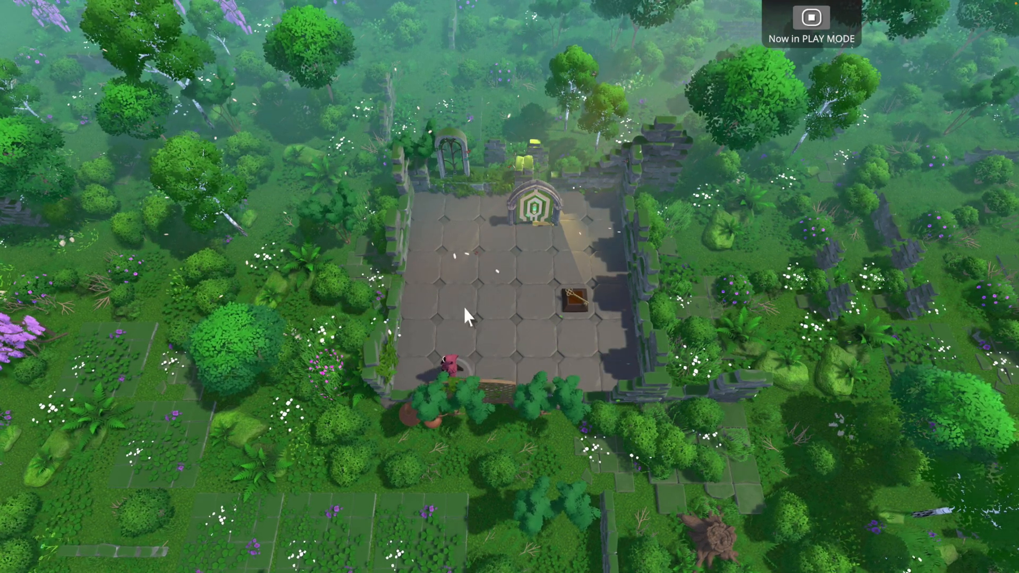
pyautogui.click(811, 18)
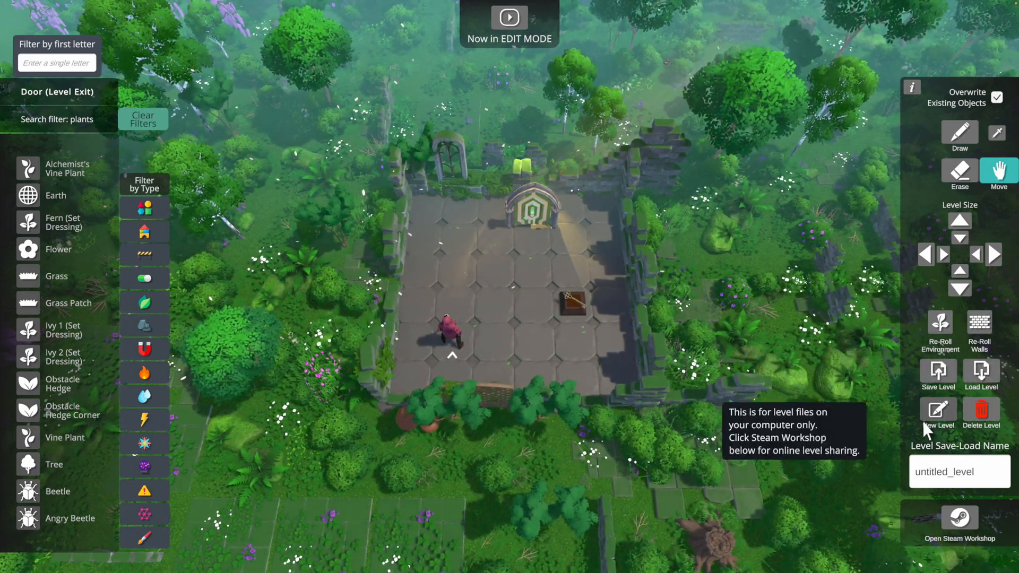
# Name the level my_level1 and save it.
pyautogui.click(934, 478)
pyautogui.write('my')
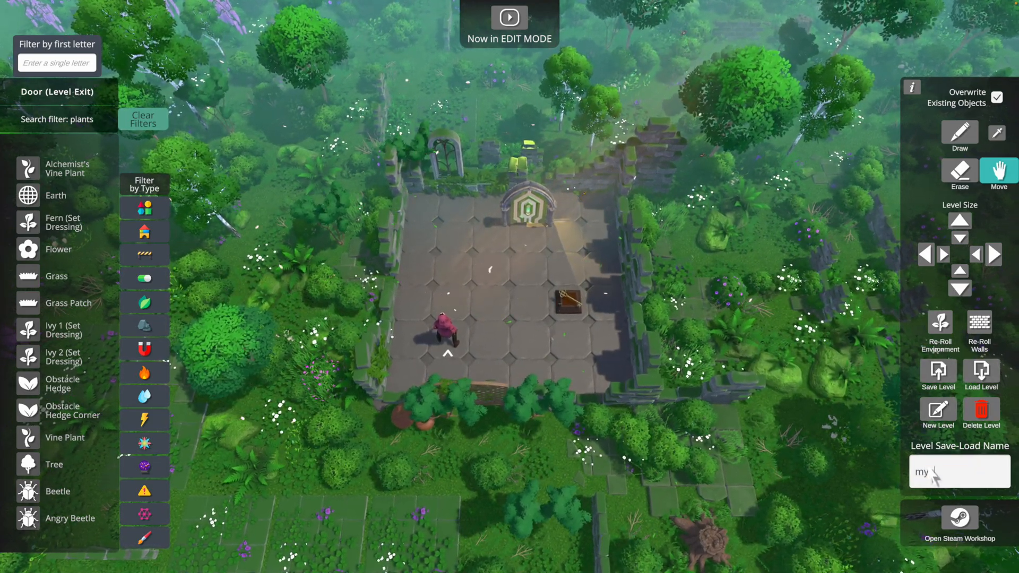
pyautogui.write(' level1')
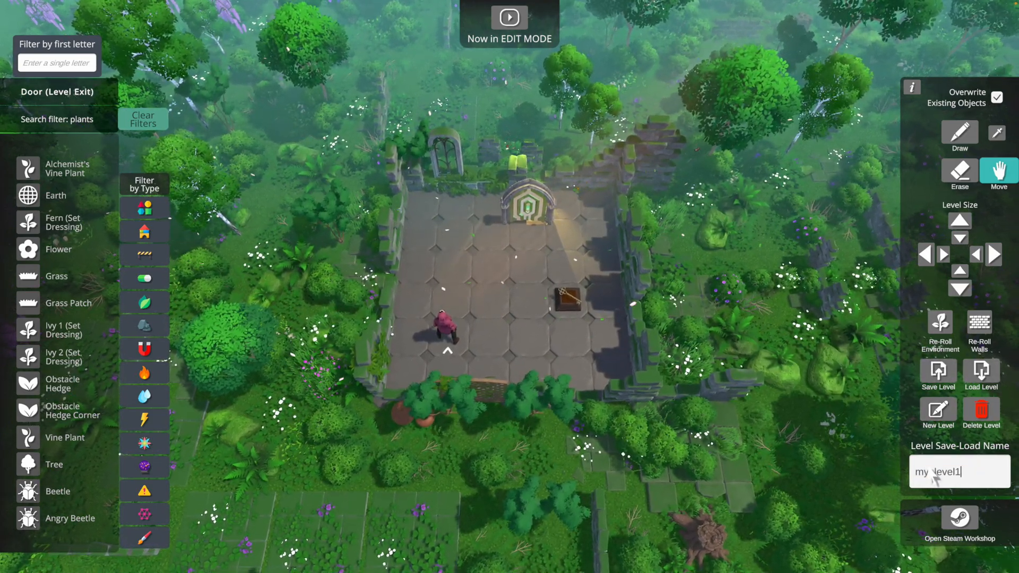
pyautogui.click(936, 374)
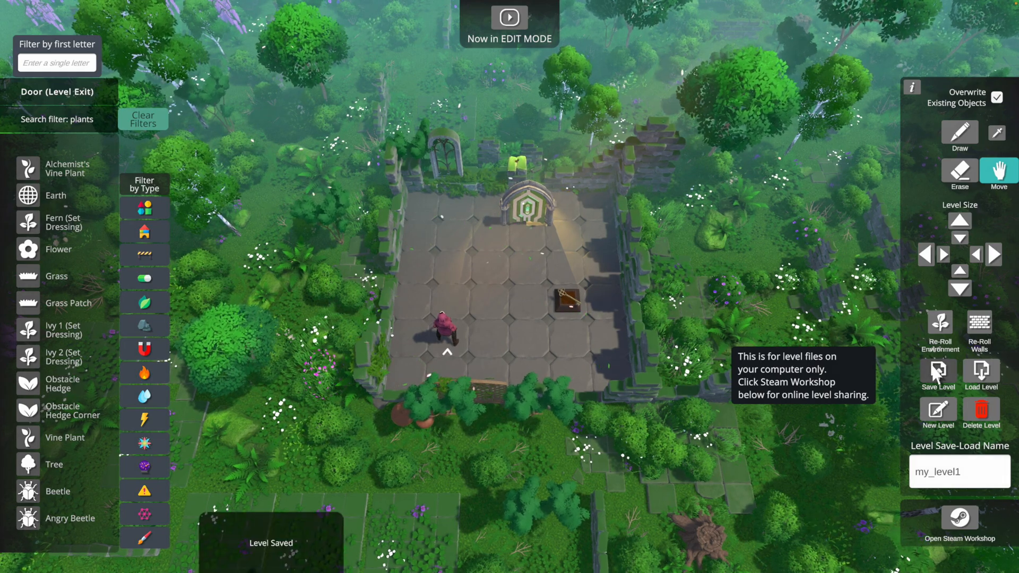
# Look through the list of saved level files available for loading, and close it without loading one.
pyautogui.click(977, 370)
pyautogui.scroll(-5, 551, 229)
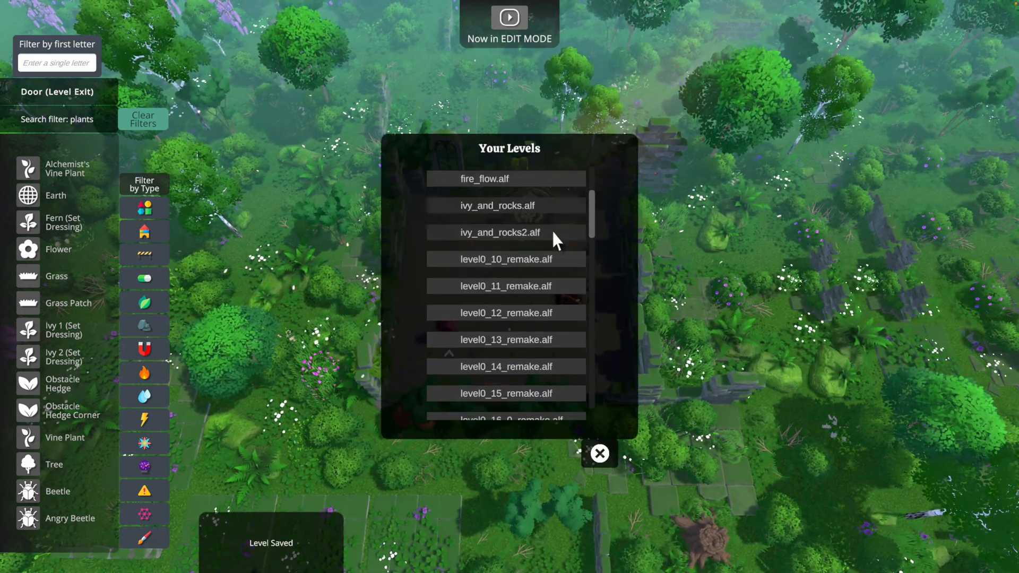
pyautogui.scroll(5, 553, 231)
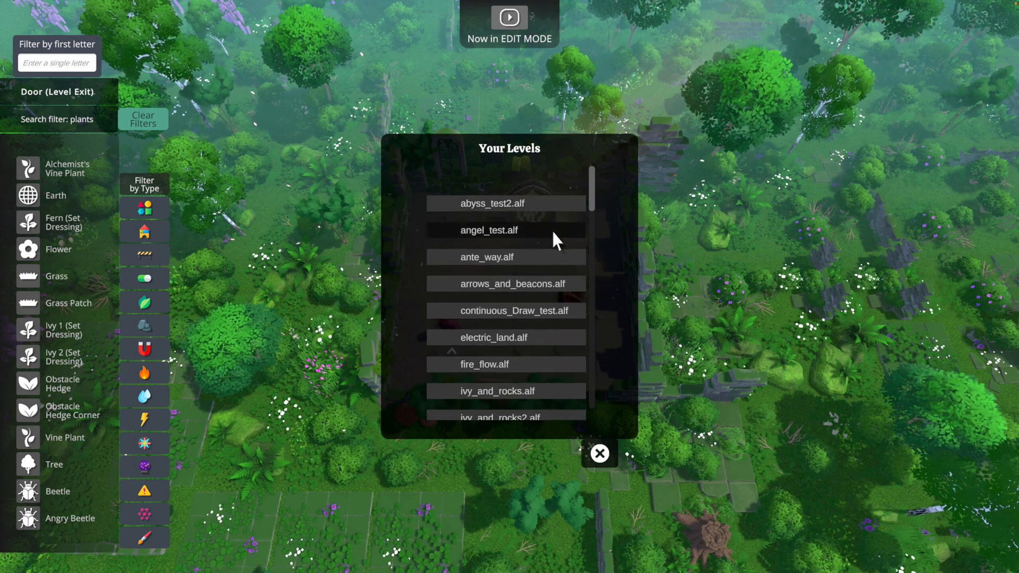
pyautogui.scroll(-1, 553, 234)
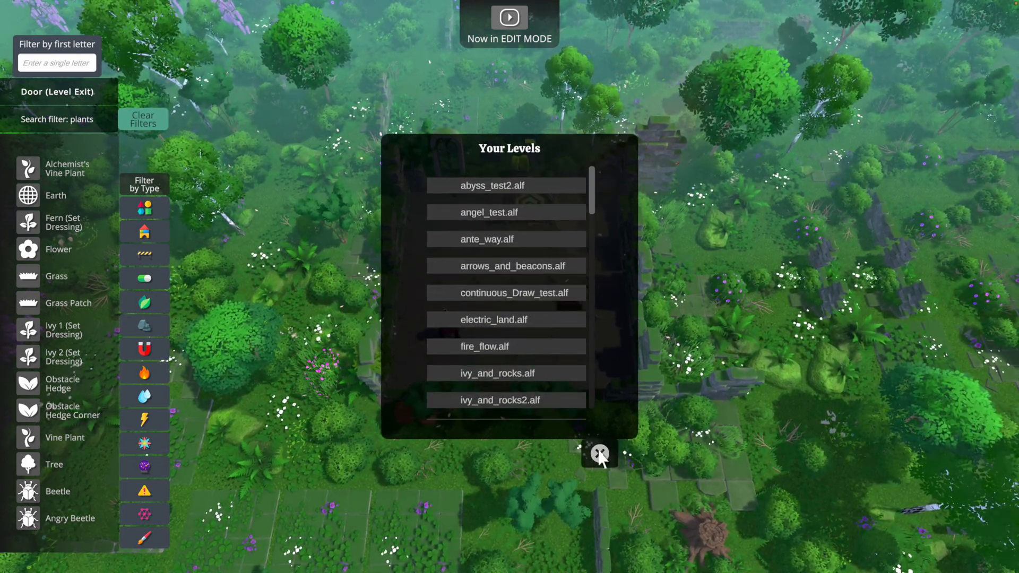
pyautogui.click(599, 452)
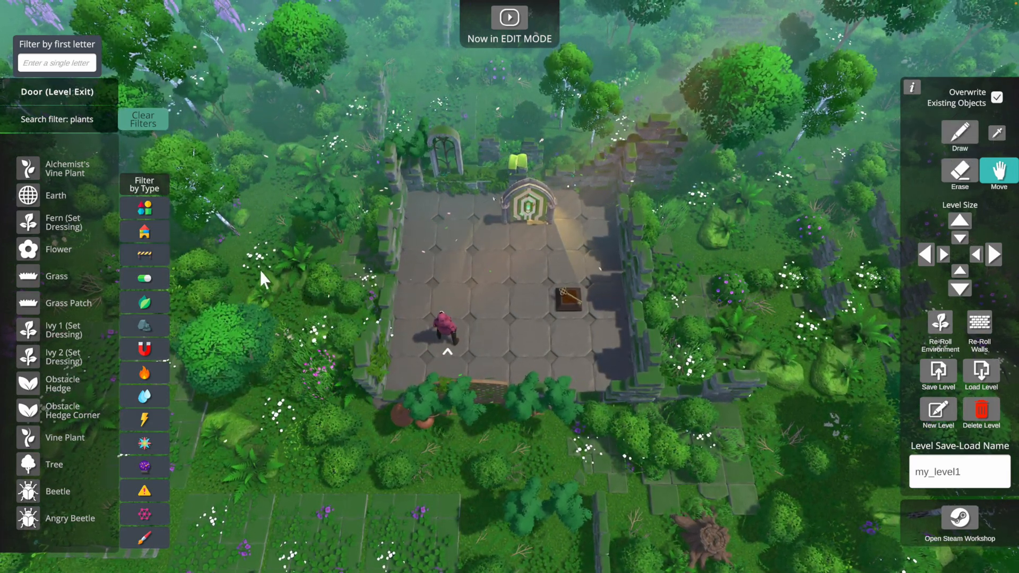
# Place an Obstacle Hedge on the floor near the exit door, and sample the key, hedge and exit door from the level as drawing objects.
pyautogui.click(37, 382)
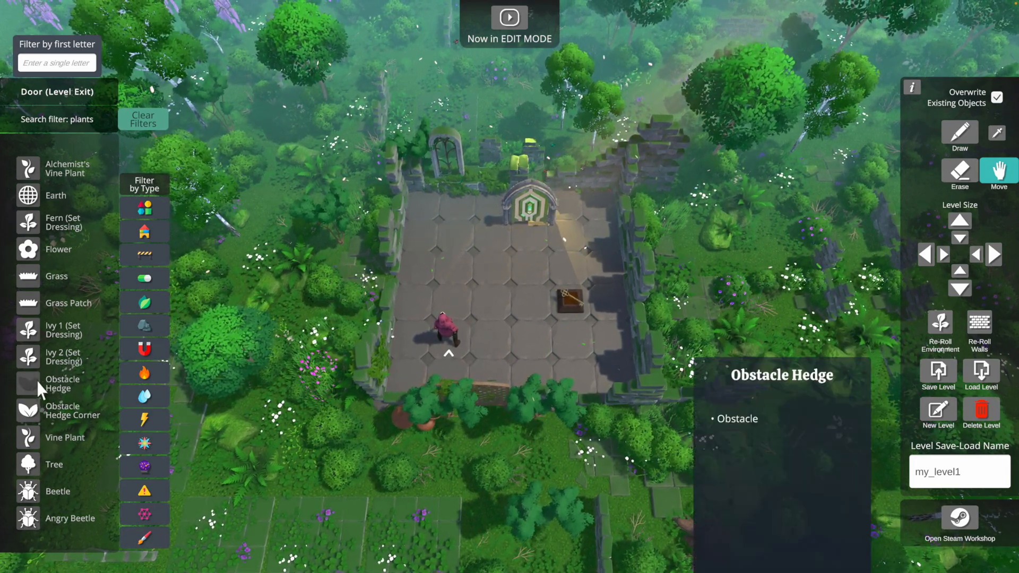
pyautogui.click(447, 235)
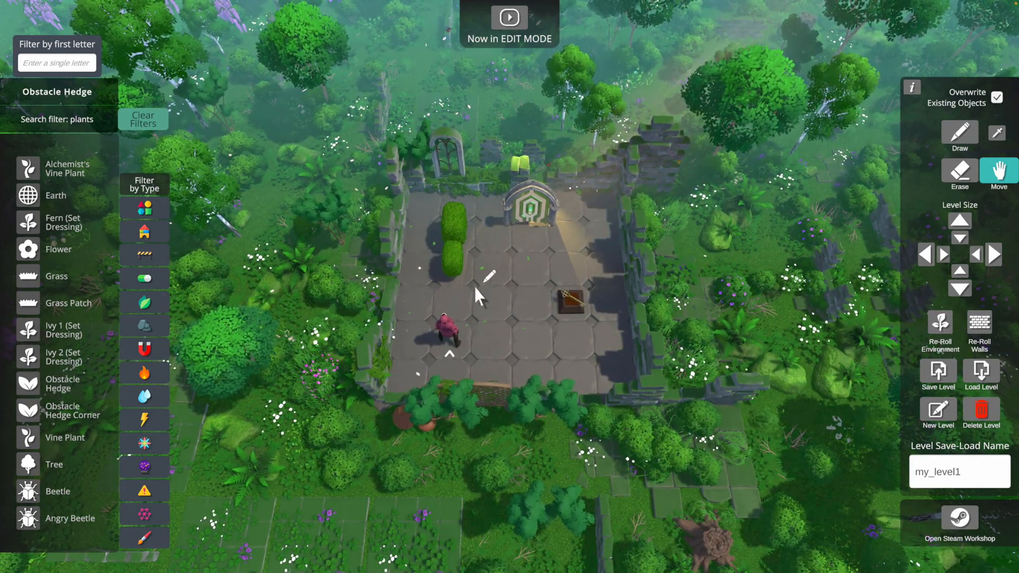
pyautogui.middleClick(572, 308)
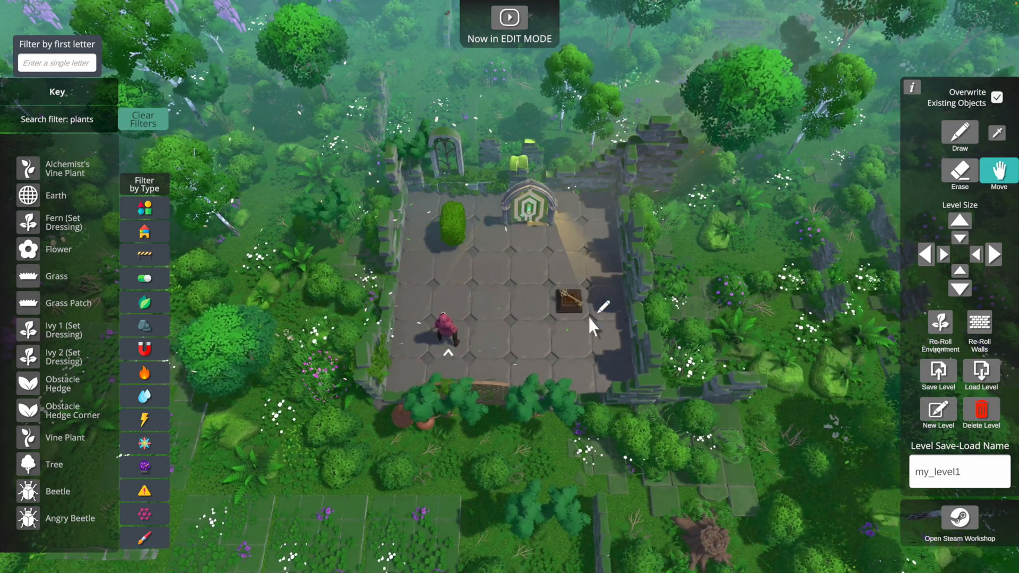
pyautogui.click(609, 247)
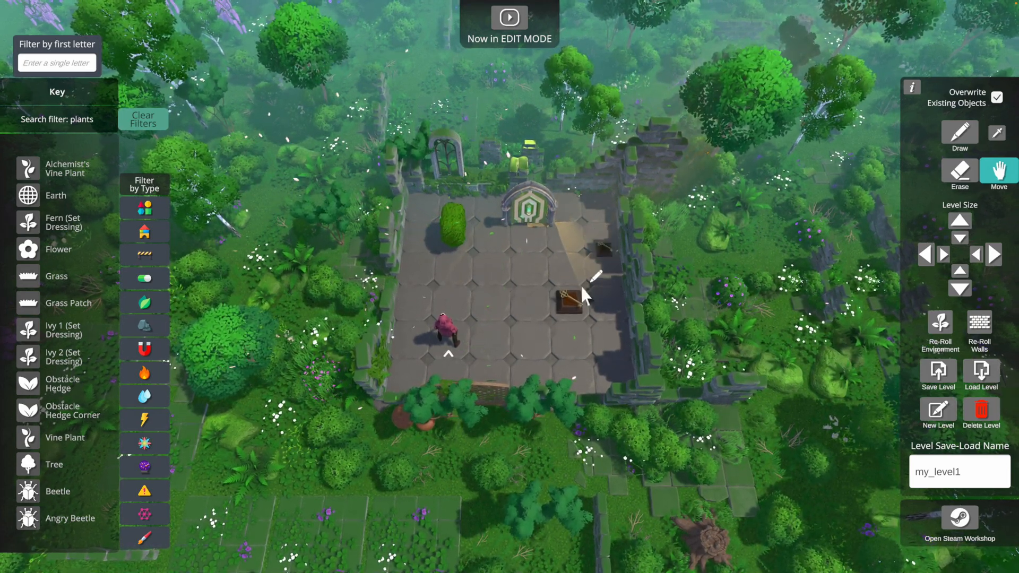
pyautogui.middleClick(455, 232)
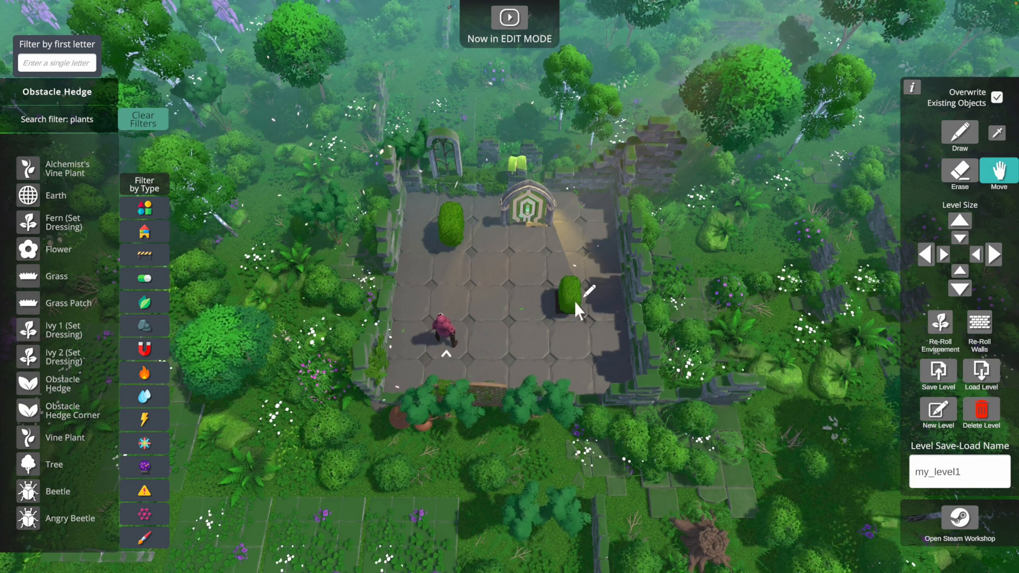
pyautogui.middleClick(574, 302)
pyautogui.middleClick(528, 210)
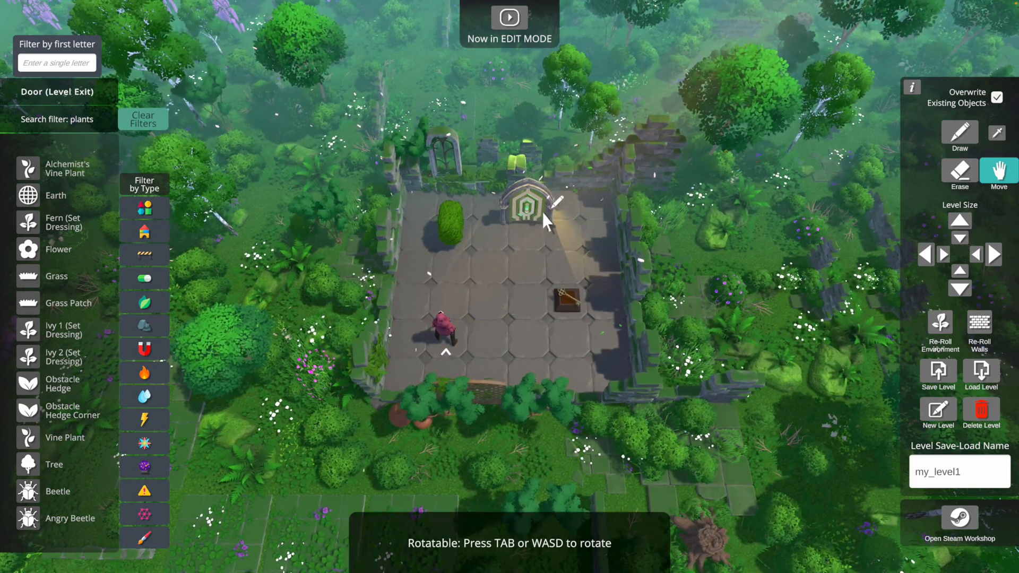
pyautogui.middleClick(571, 296)
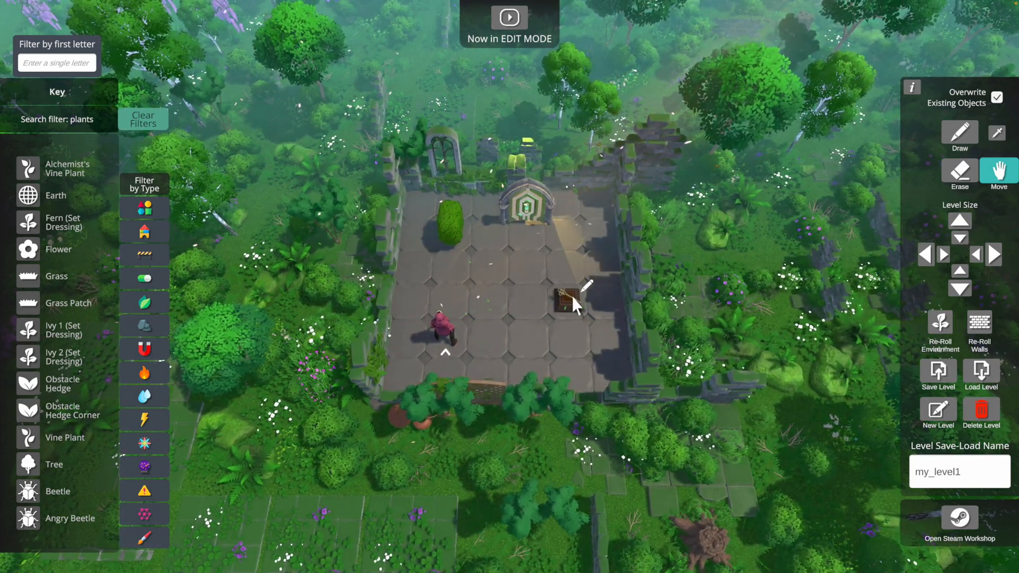
# Switch to draw mode, and replace the plants filter on the object list with the Essentials and Common filter.
pyautogui.click(960, 133)
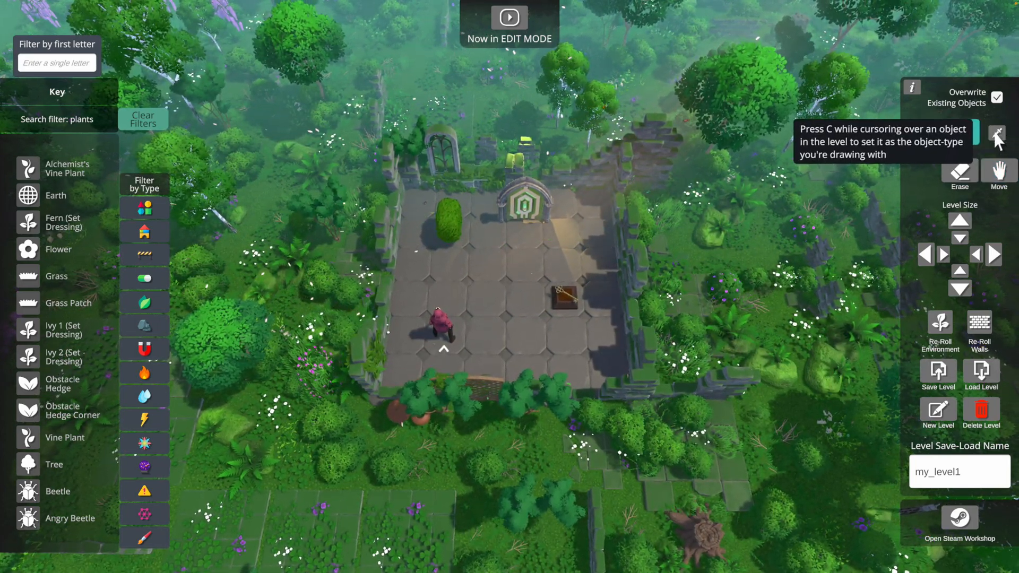
pyautogui.click(470, 272)
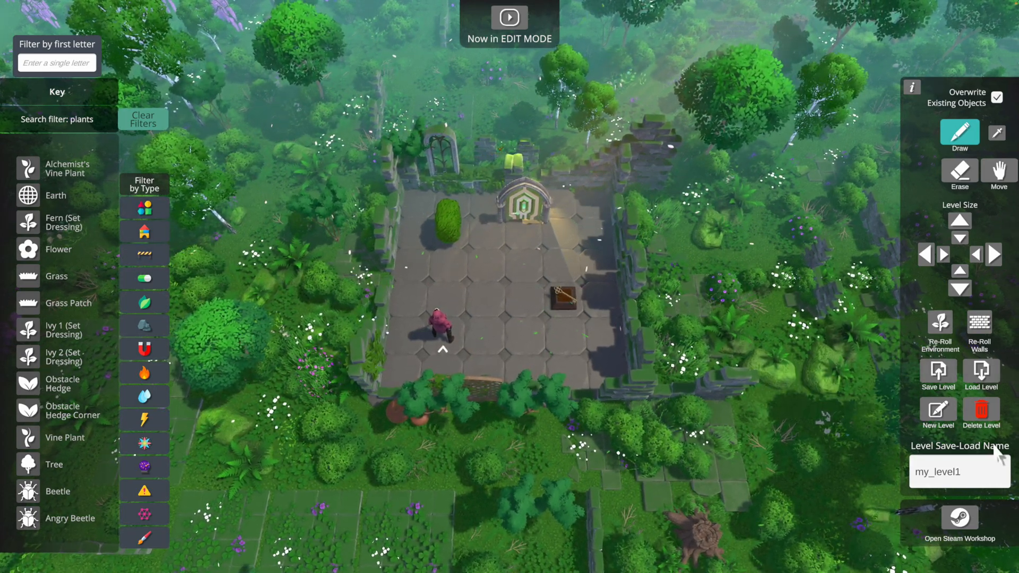
pyautogui.moveTo(990, 447)
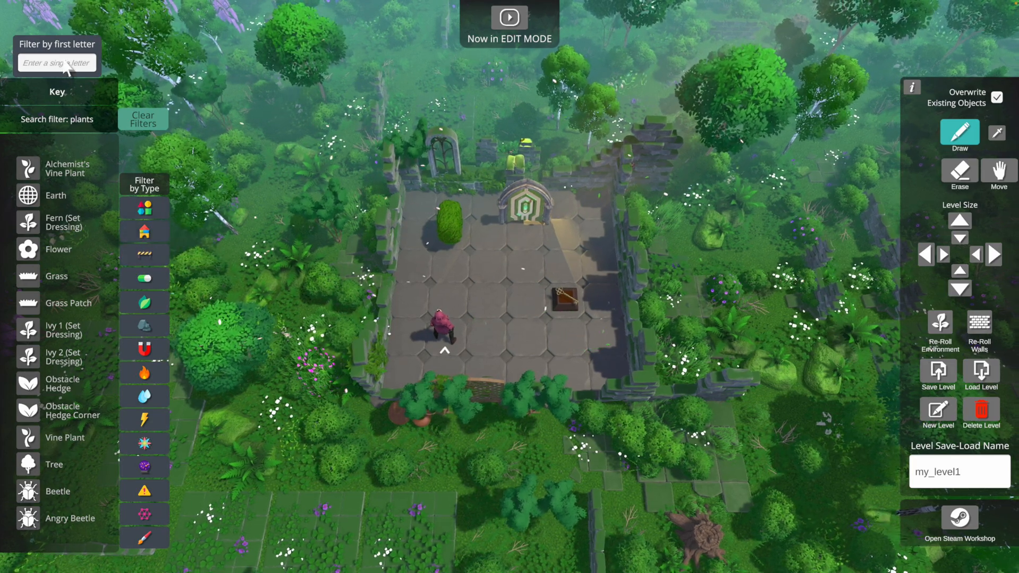
pyautogui.click(136, 118)
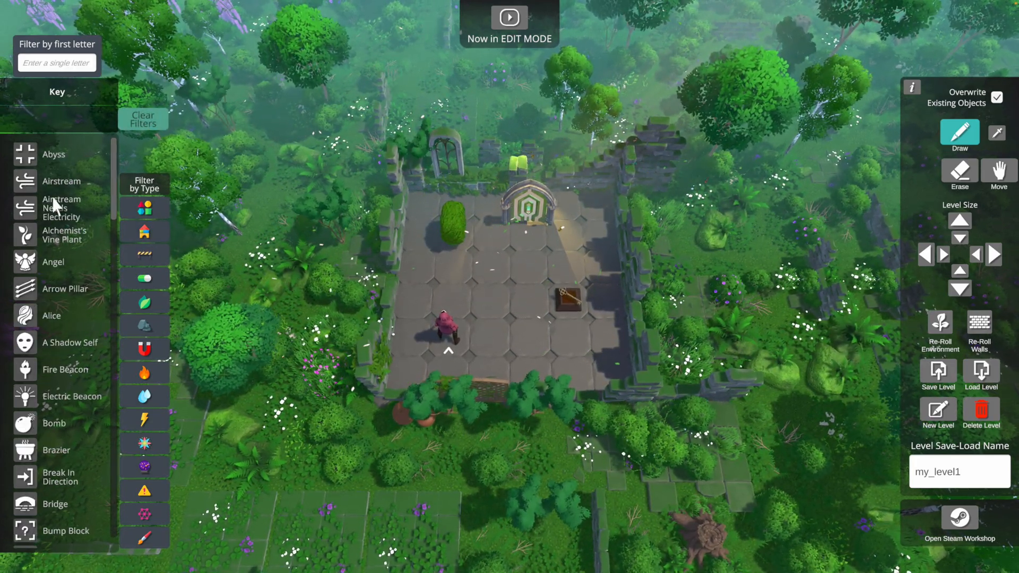
pyautogui.moveTo(21, 408)
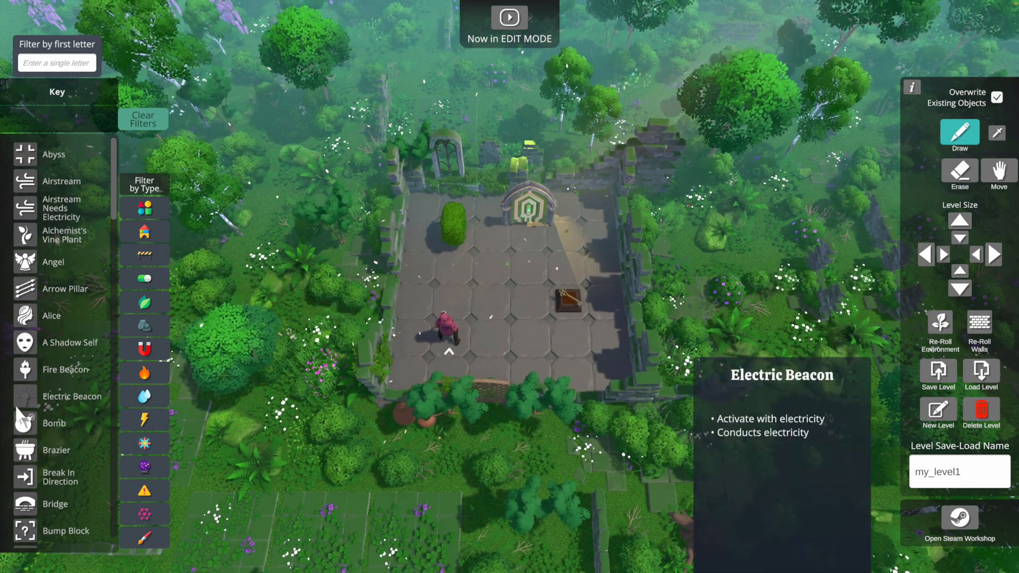
pyautogui.click(144, 208)
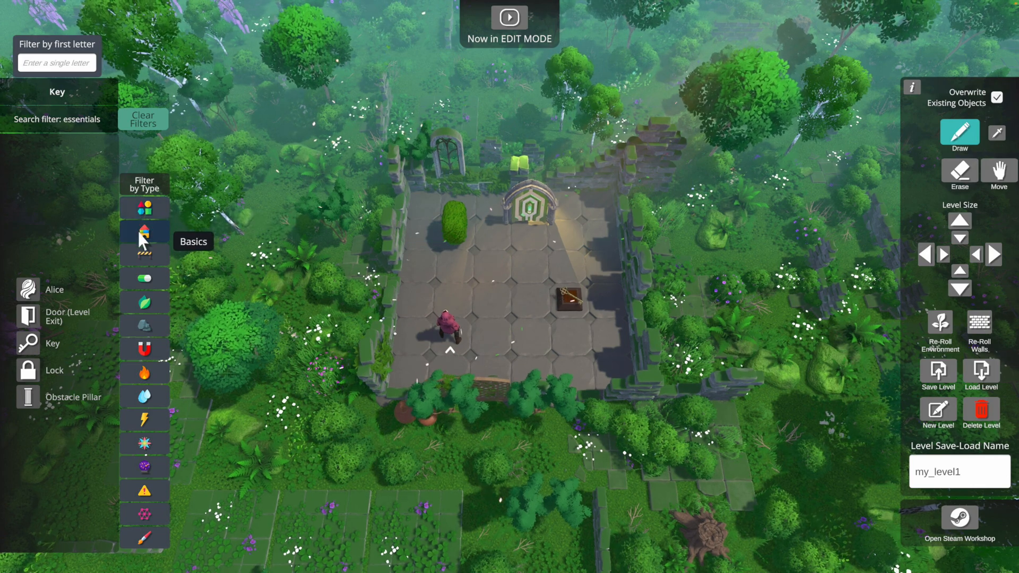
pyautogui.click(142, 121)
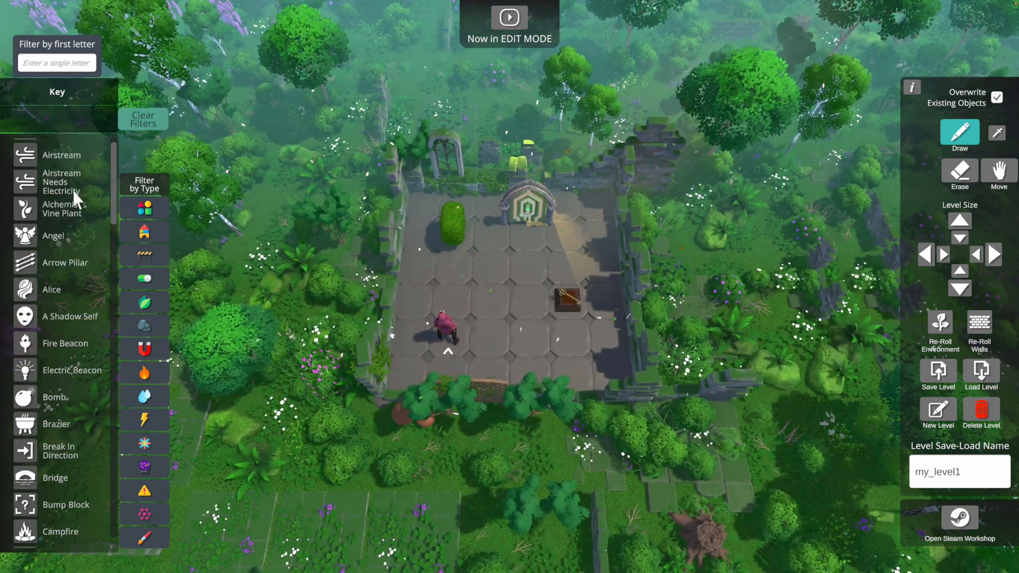
pyautogui.click(143, 207)
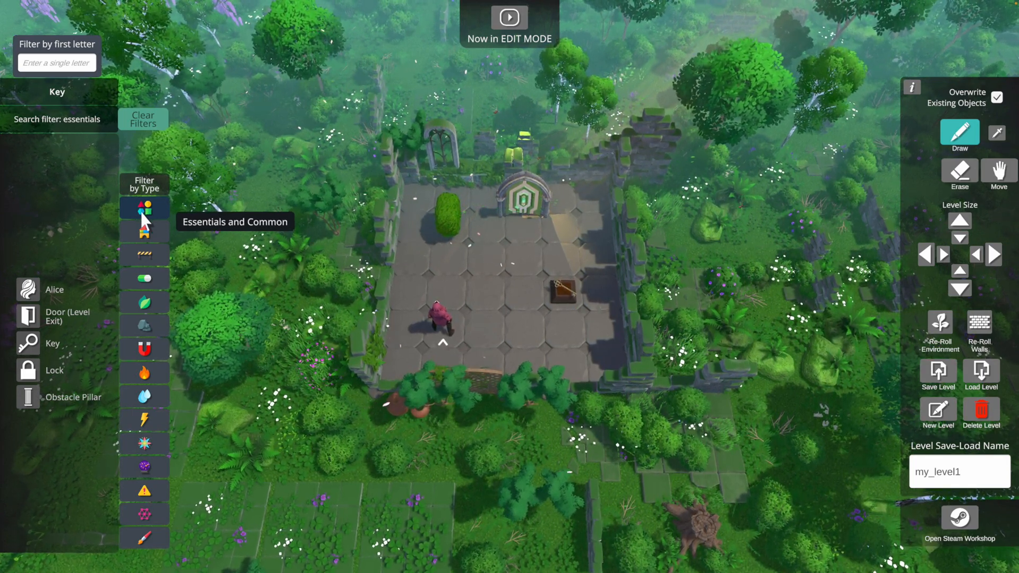
# Move the key one tile toward the front wall, and place a Lock two tiles behind it.
pyautogui.click(552, 291)
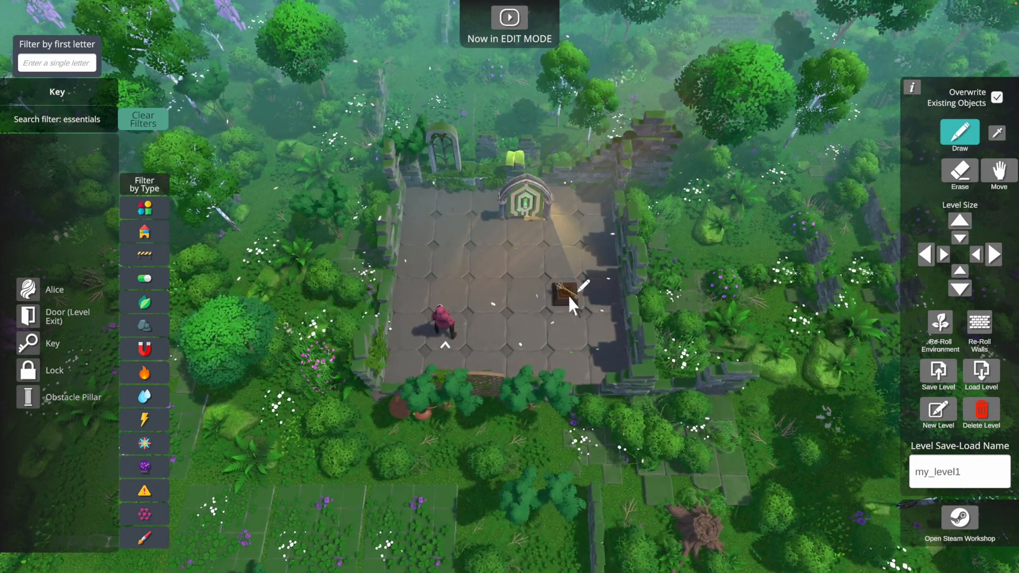
pyautogui.press('m')
pyautogui.moveTo(564, 295); pyautogui.dragTo(559, 337)
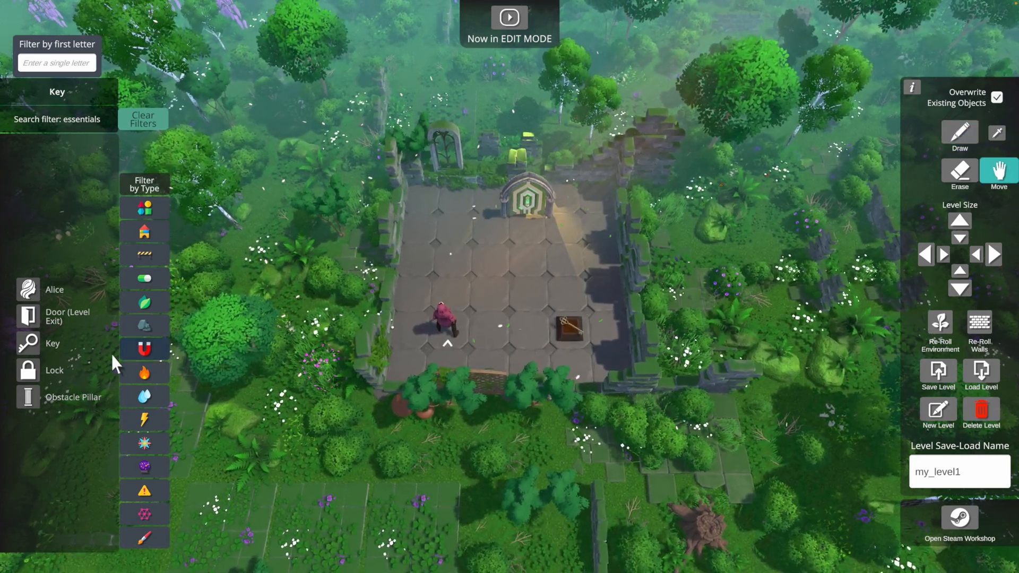
pyautogui.click(29, 370)
pyautogui.click(569, 282)
pyautogui.moveTo(568, 284); pyautogui.dragTo(568, 263)
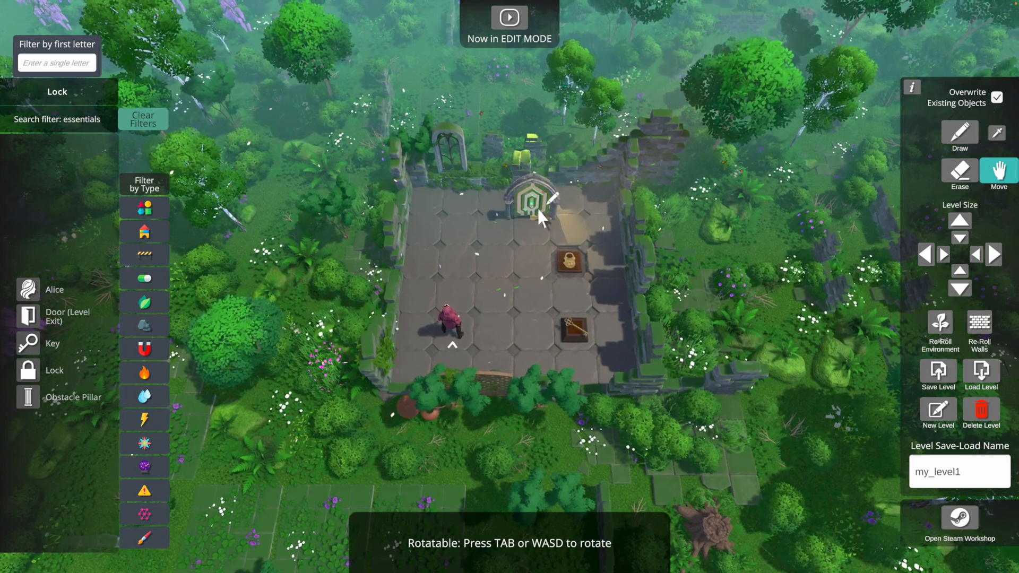
# Widen the level by one column on the right with the key and lock shifted one tile right, and re-roll the environment.
pyautogui.click(994, 256)
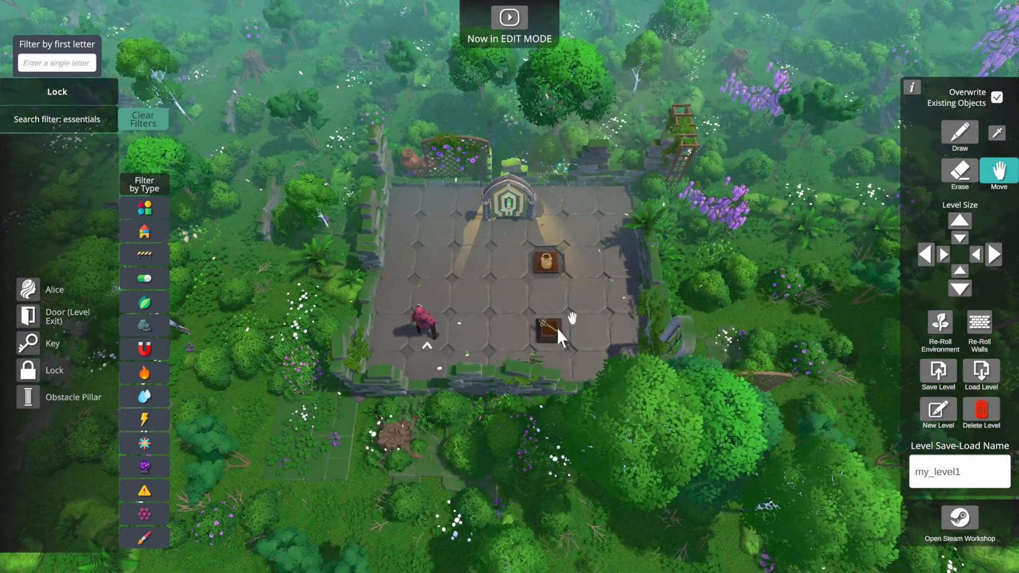
pyautogui.moveTo(551, 329); pyautogui.dragTo(586, 332)
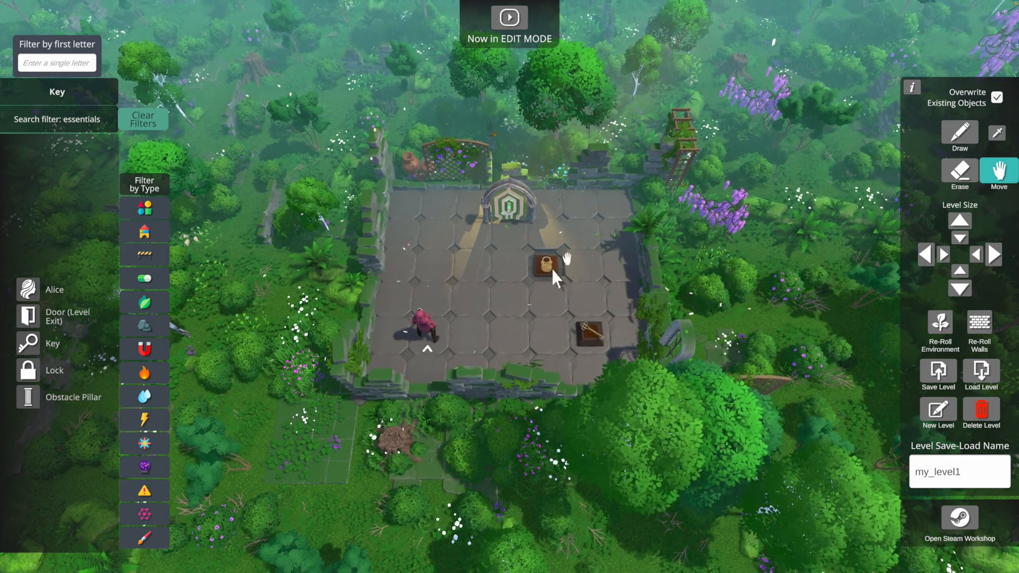
pyautogui.moveTo(549, 266); pyautogui.dragTo(590, 268)
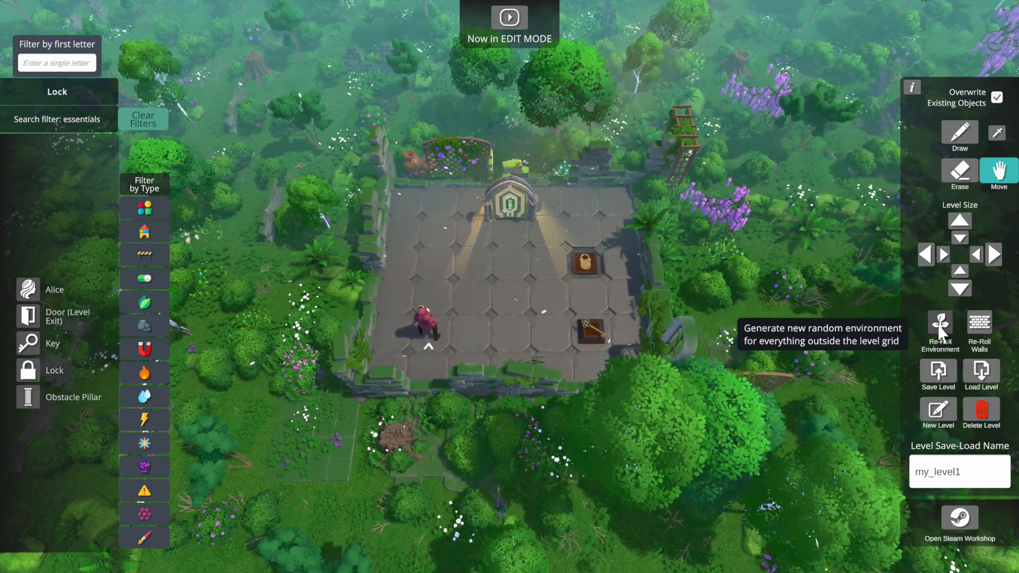
pyautogui.click(921, 332)
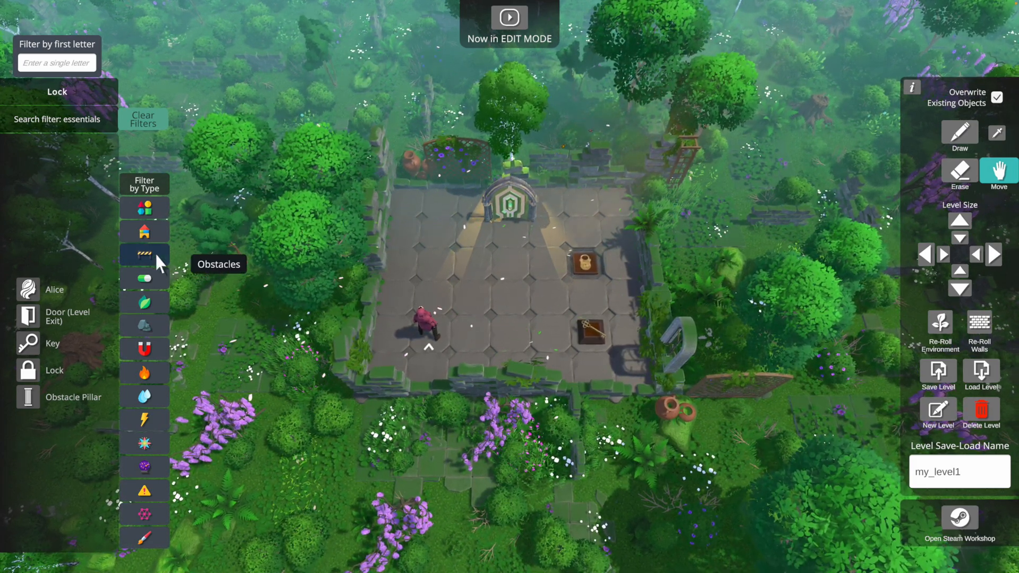
# Flank the exit door with an Obstacle Pillar on each side and an Obstacle Pillar Broken in front of each one.
pyautogui.click(128, 254)
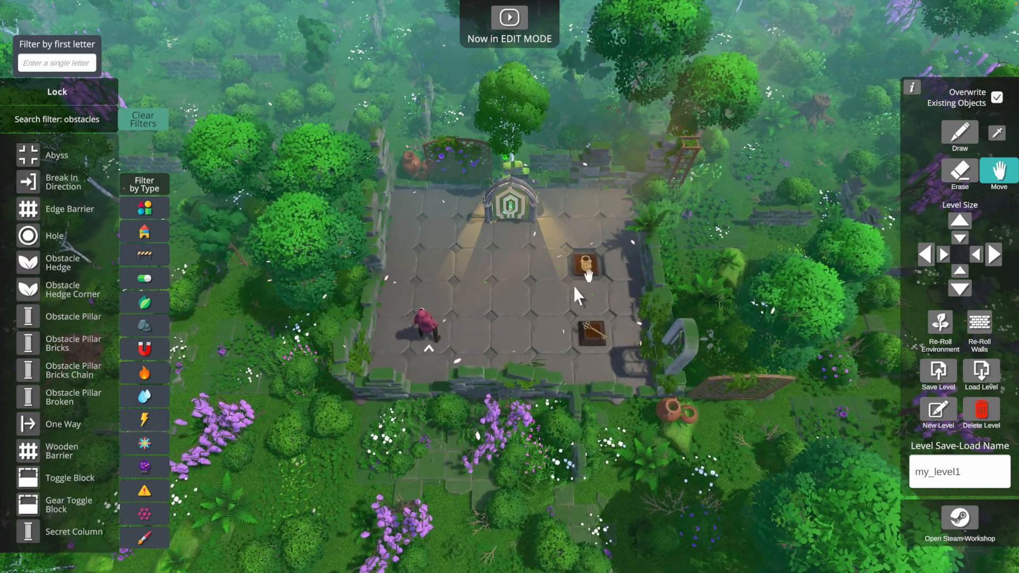
pyautogui.click(19, 394)
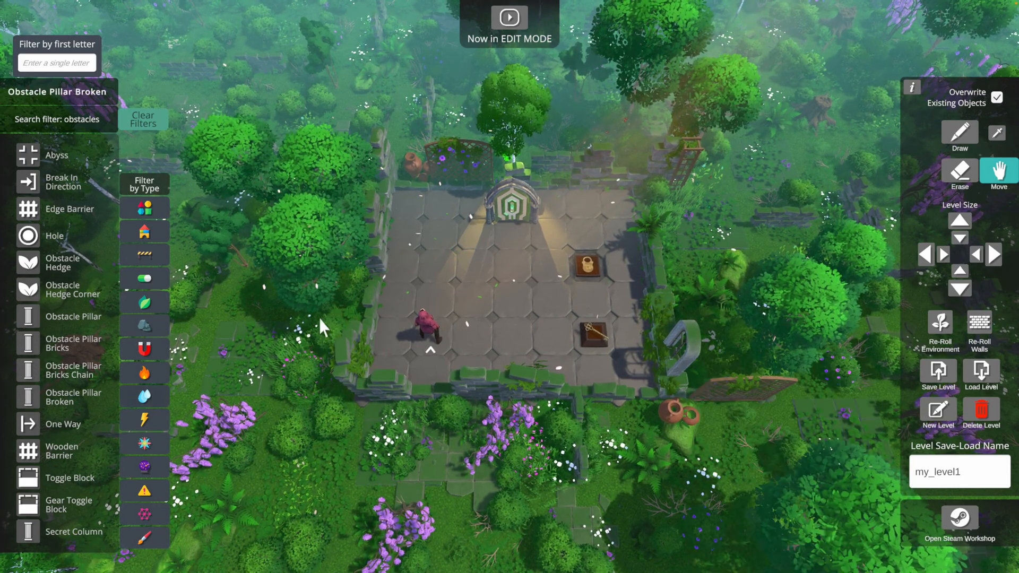
pyautogui.click(473, 218)
pyautogui.click(541, 233)
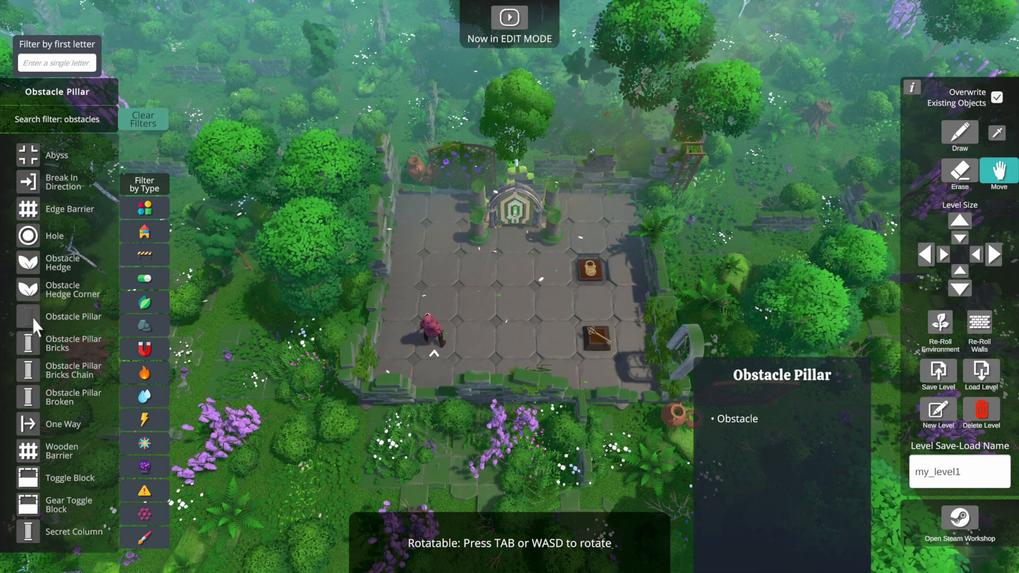
pyautogui.click(480, 205)
pyautogui.click(559, 202)
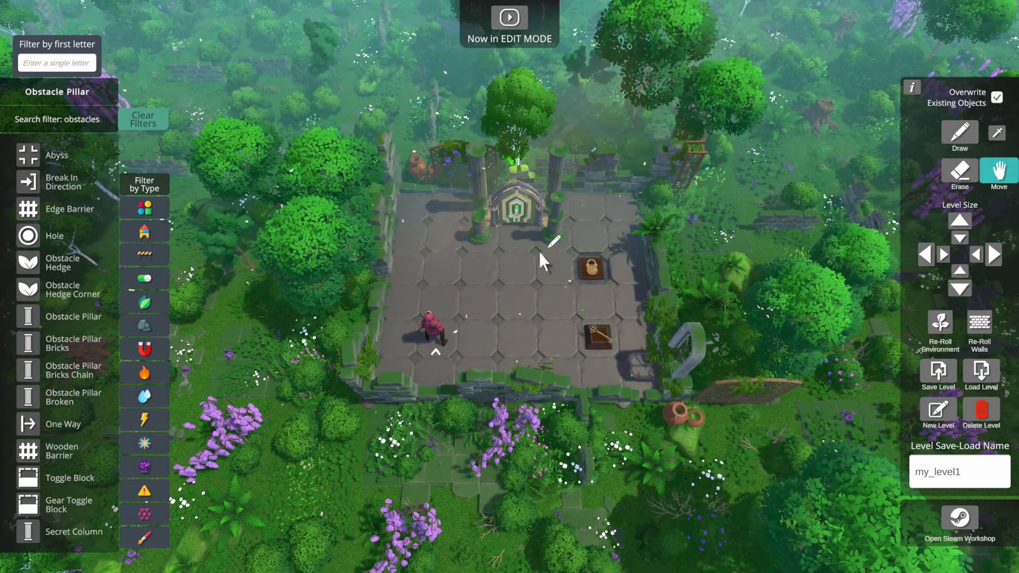
# Place a second exit door, rotated to face right, on the floor tile diagonally behind Alice.
pyautogui.click(516, 218)
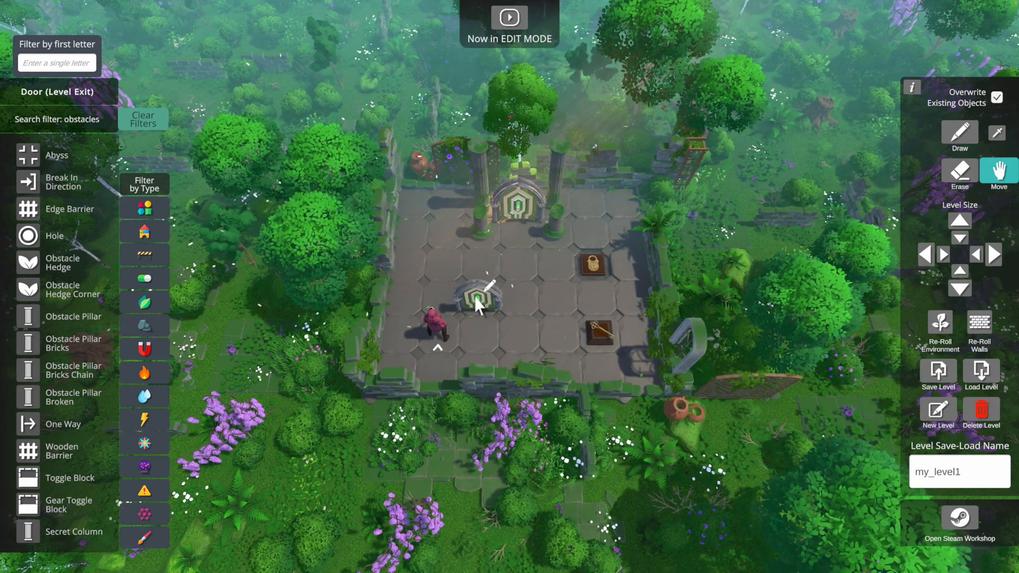
pyautogui.click(475, 295)
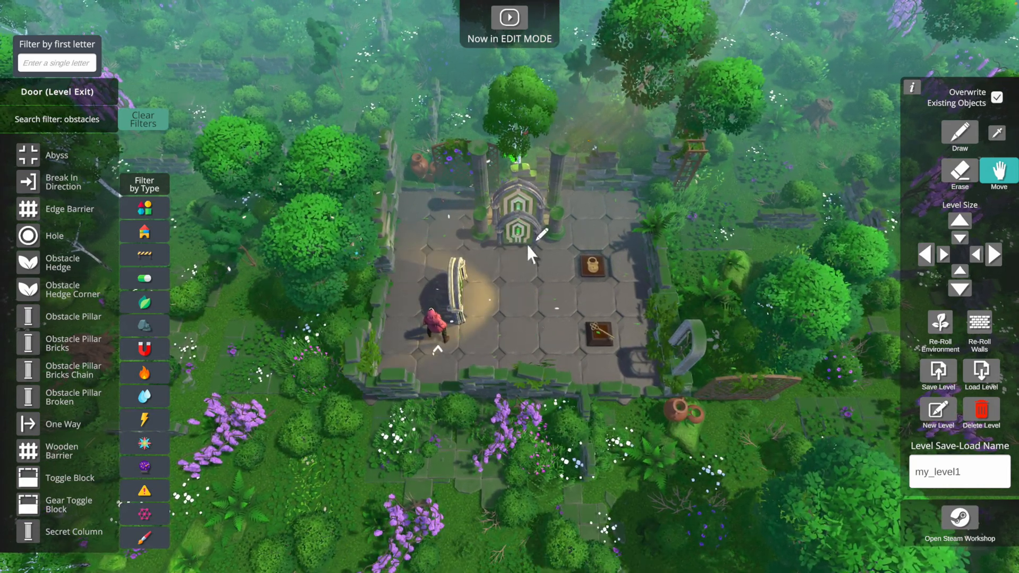
# Play-test the level by pushing the key onto the lock and walking through an opened exit door, and return to the editor.
pyautogui.click(510, 19)
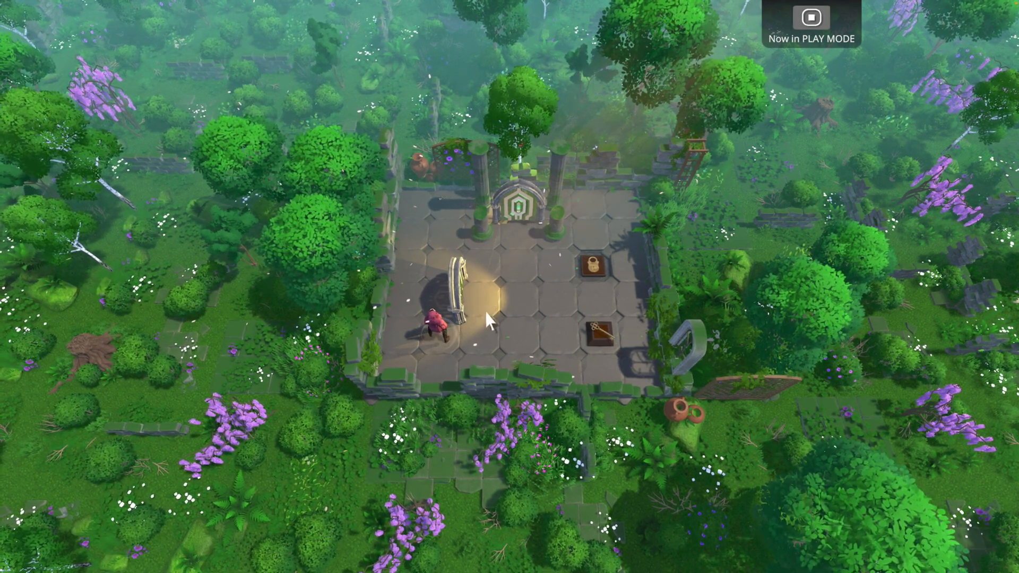
pyautogui.press('d')
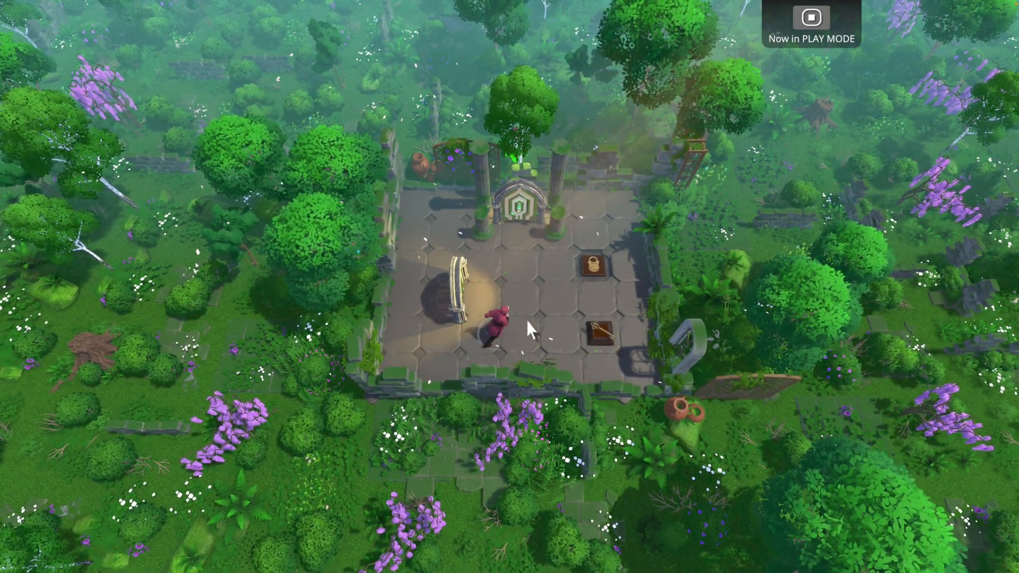
pyautogui.press('w')
pyautogui.press('a')
pyautogui.press('d')
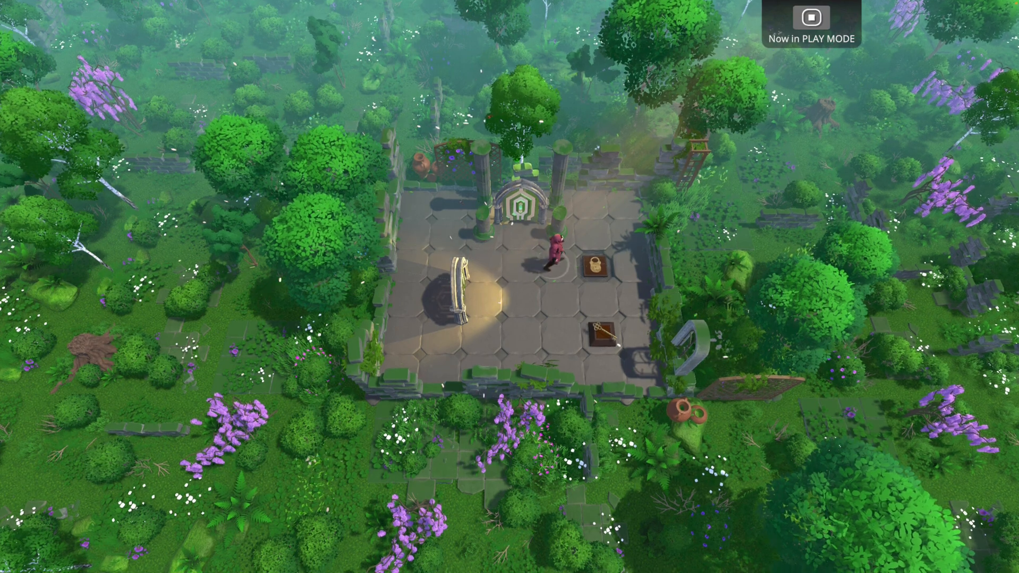
pyautogui.press('s')
pyautogui.press('w')
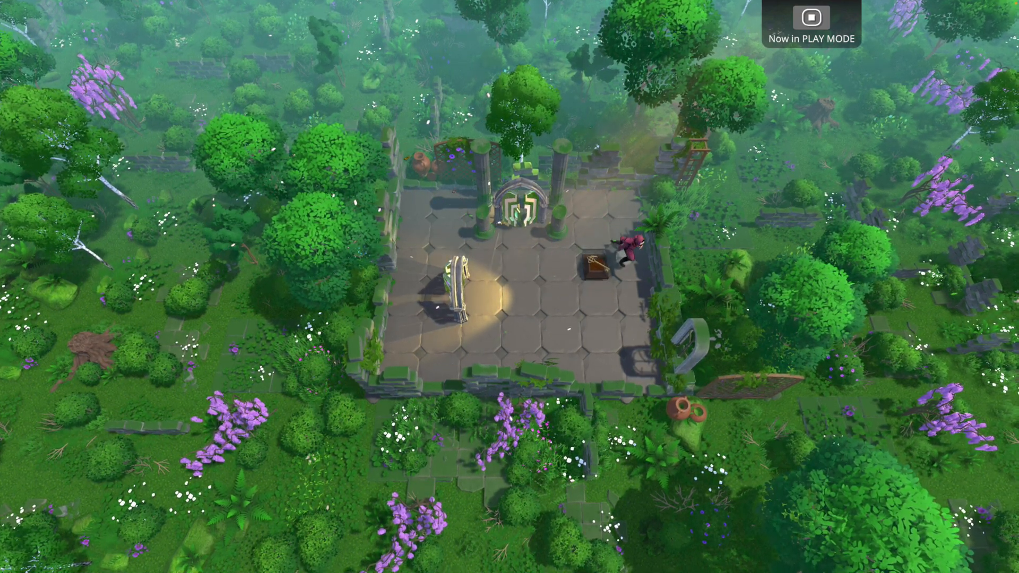
pyautogui.press('a')
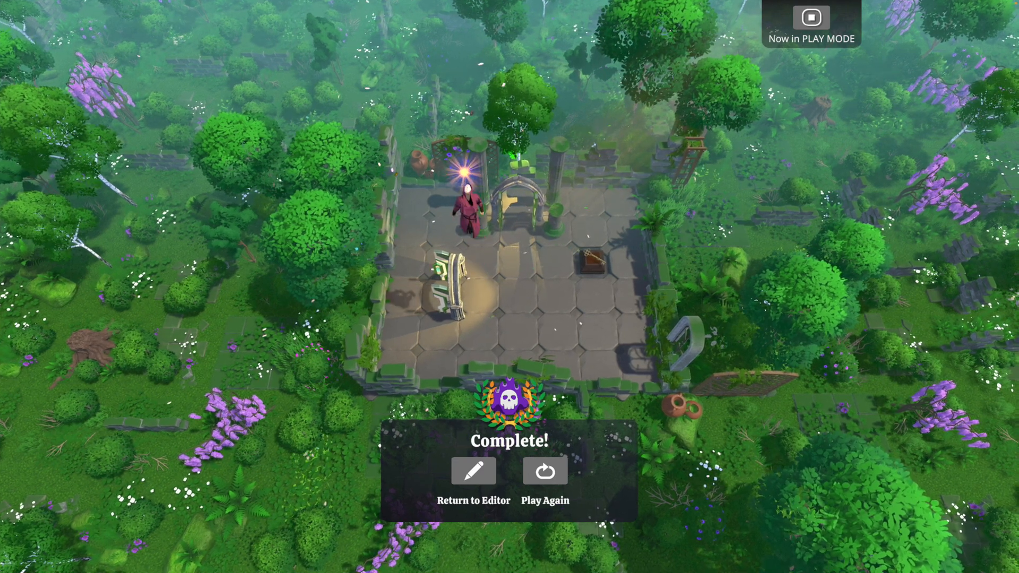
pyautogui.click(480, 467)
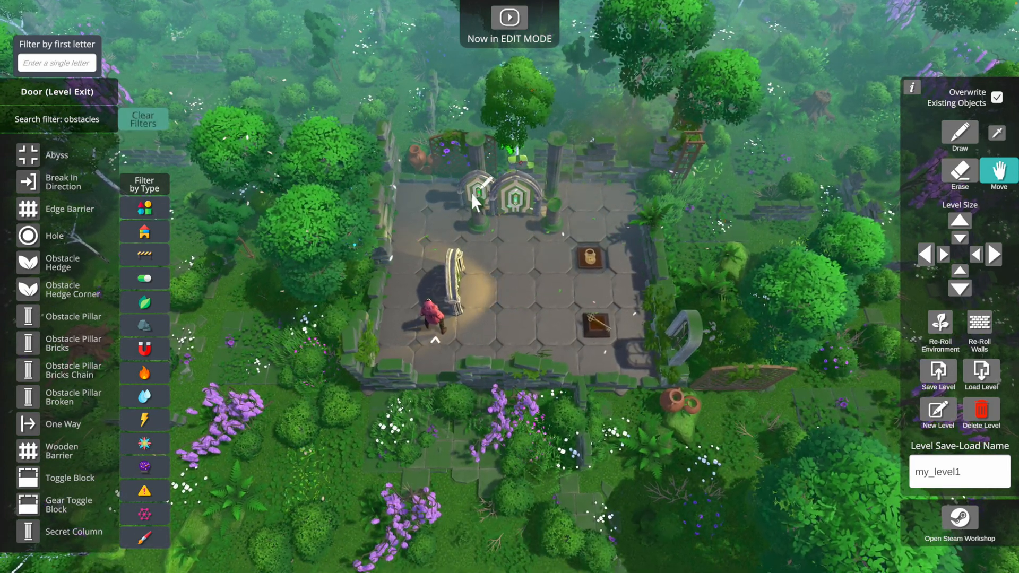
# Overwrite the second exit door near Alice with an Edge Barrier, and clear the barrier from that tile.
pyautogui.click(471, 193)
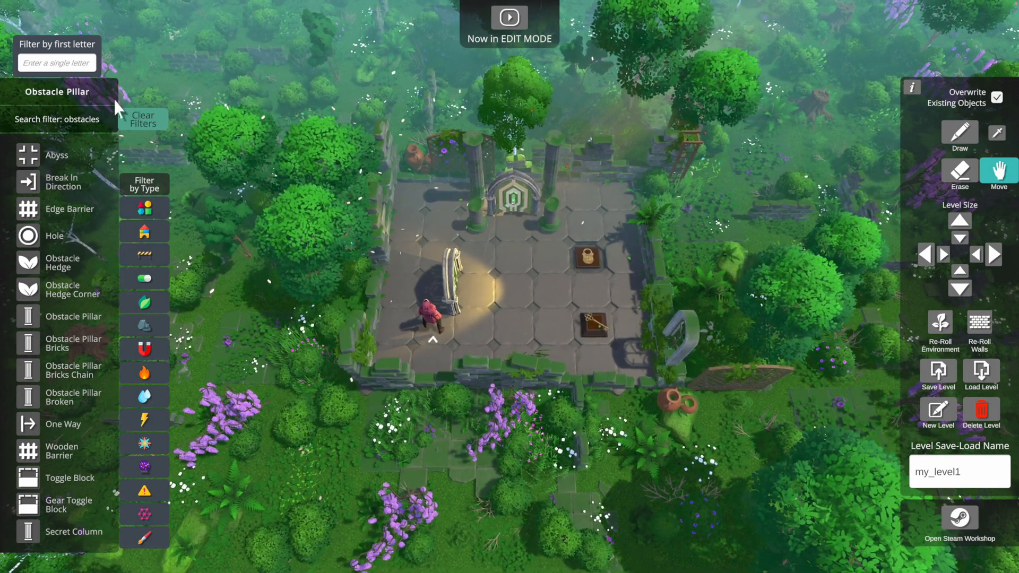
pyautogui.click(28, 207)
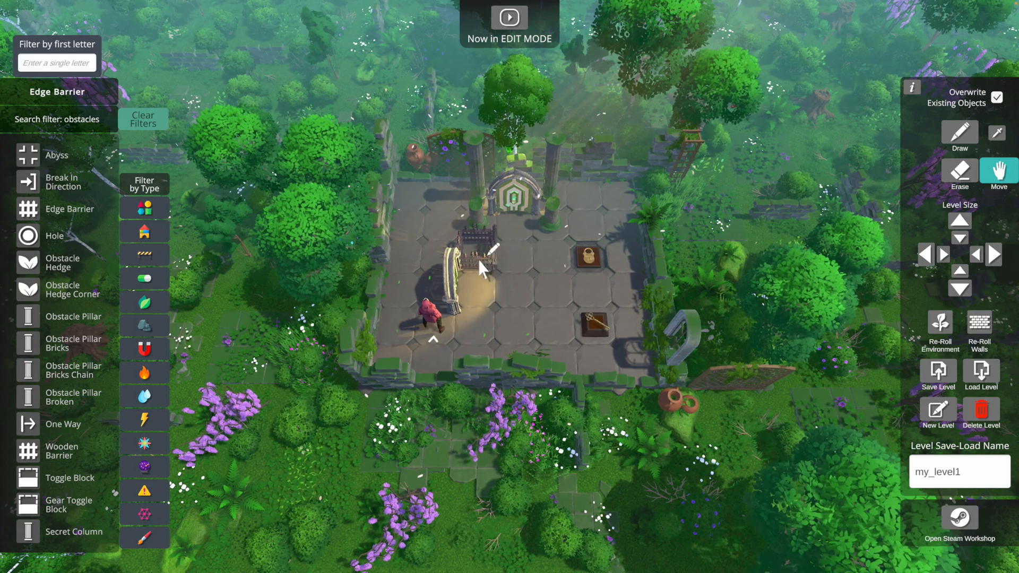
pyautogui.click(479, 260)
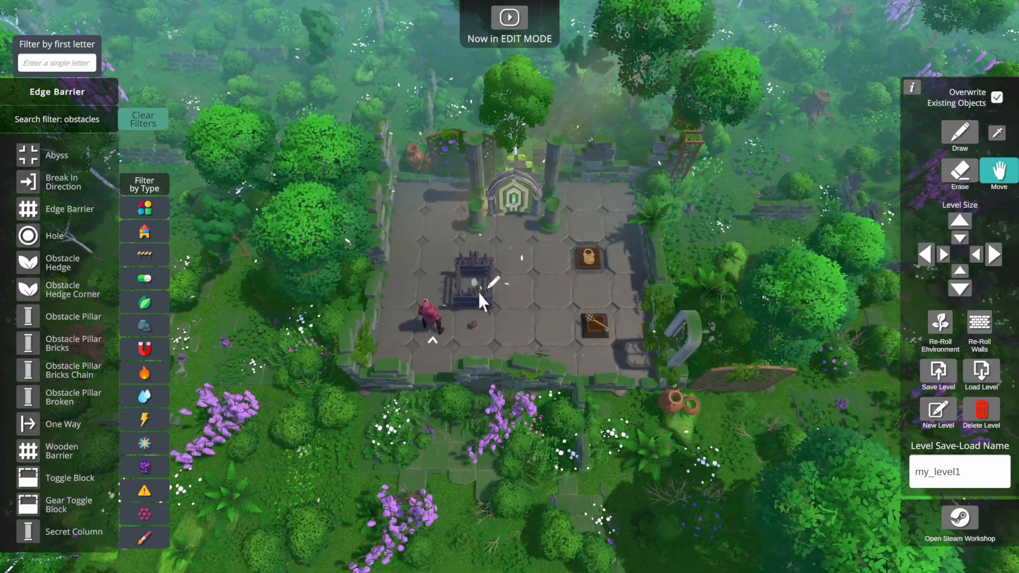
pyautogui.moveTo(478, 259); pyautogui.dragTo(489, 197)
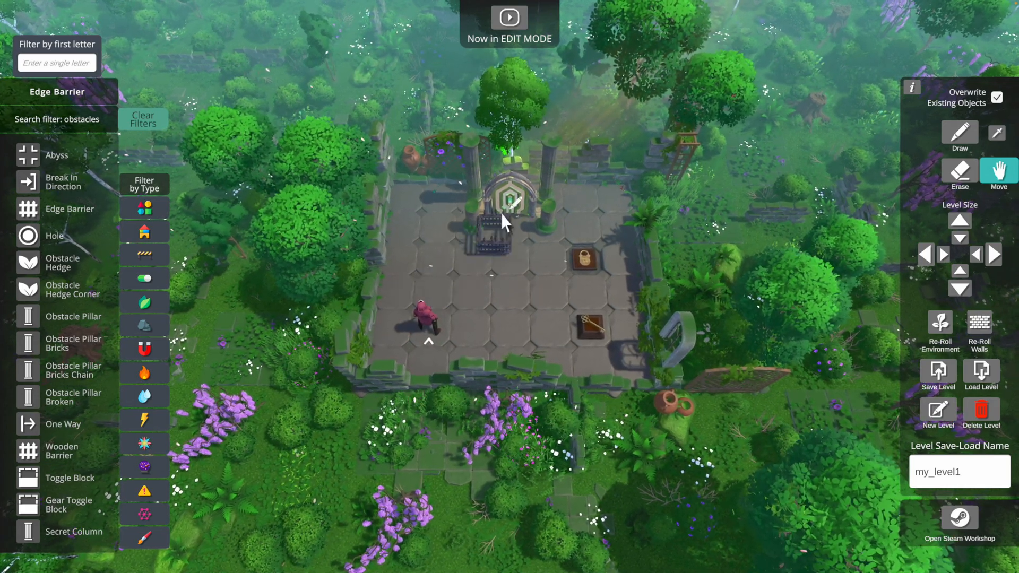
# Try an exit door in different facing directions on the floor tile diagonally behind Alice, and remove it.
pyautogui.moveTo(505, 208); pyautogui.dragTo(472, 295)
pyautogui.press('d')
pyautogui.press('s')
pyautogui.press('a')
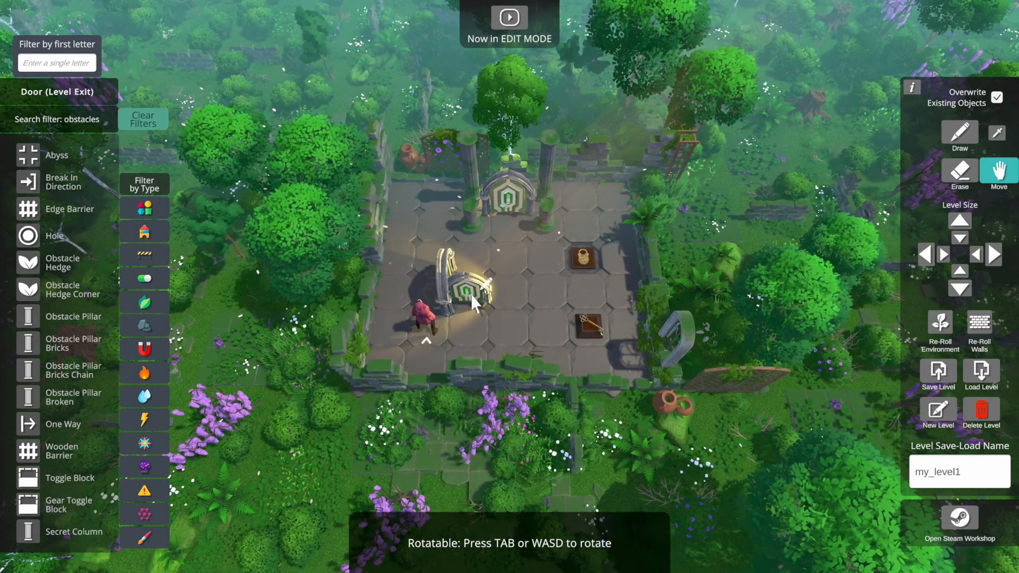
pyautogui.press('d')
pyautogui.press('w')
pyautogui.press('s')
pyautogui.press('d')
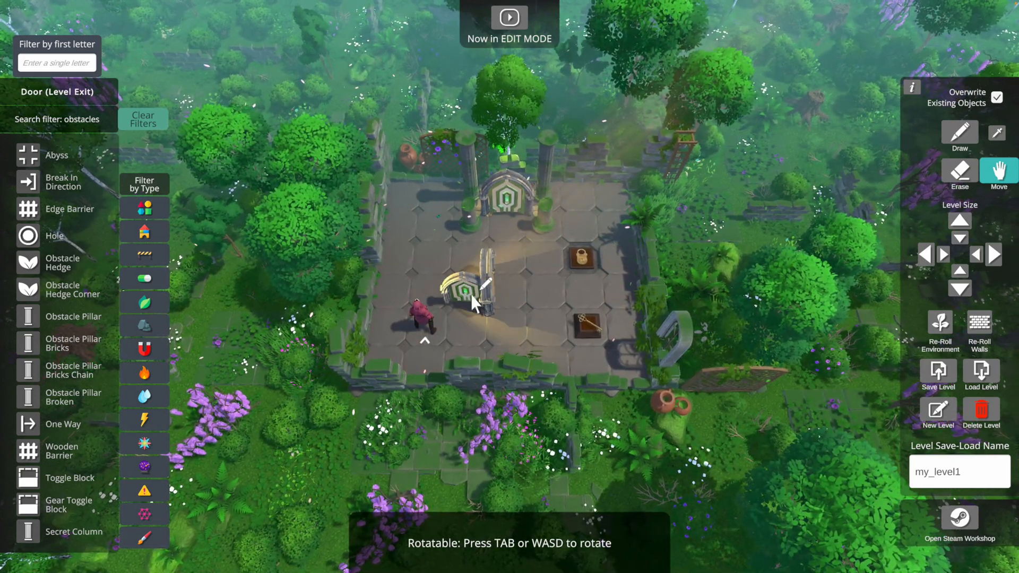
pyautogui.press('s')
pyautogui.press('w')
pyautogui.press('a')
pyautogui.press('w')
pyautogui.press('s')
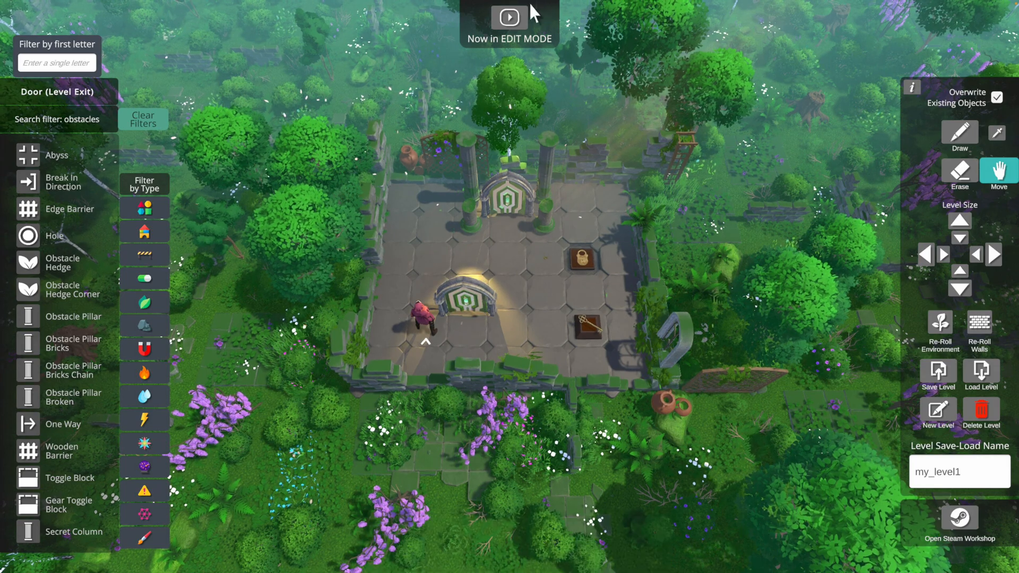
pyautogui.click(474, 288)
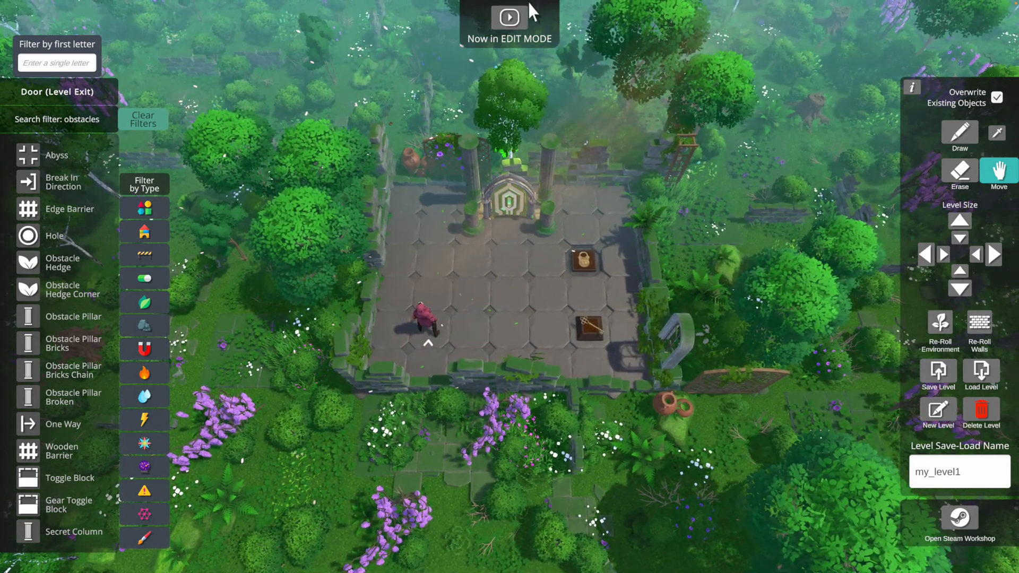
# Play-test the single-exit layout by pushing the key onto the lock and walking Alice to the back door, and return to the editor.
pyautogui.click(511, 18)
pyautogui.press('d')
pyautogui.press('d')
pyautogui.press('d')
pyautogui.press('w')
pyautogui.press('d')
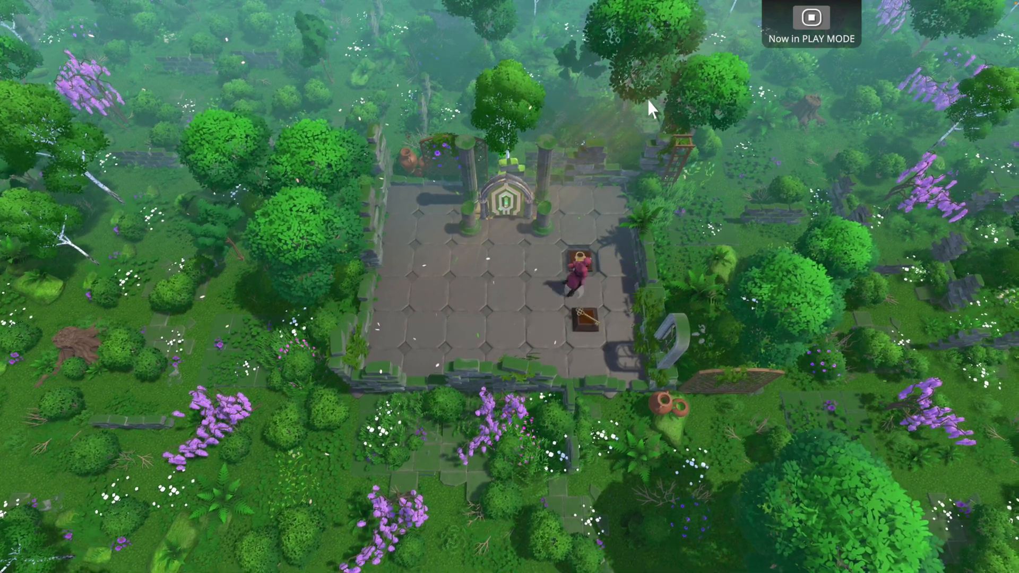
pyautogui.press('w')
pyautogui.press('w')
pyautogui.press('d')
pyautogui.press('s')
pyautogui.press('s')
pyautogui.press('s')
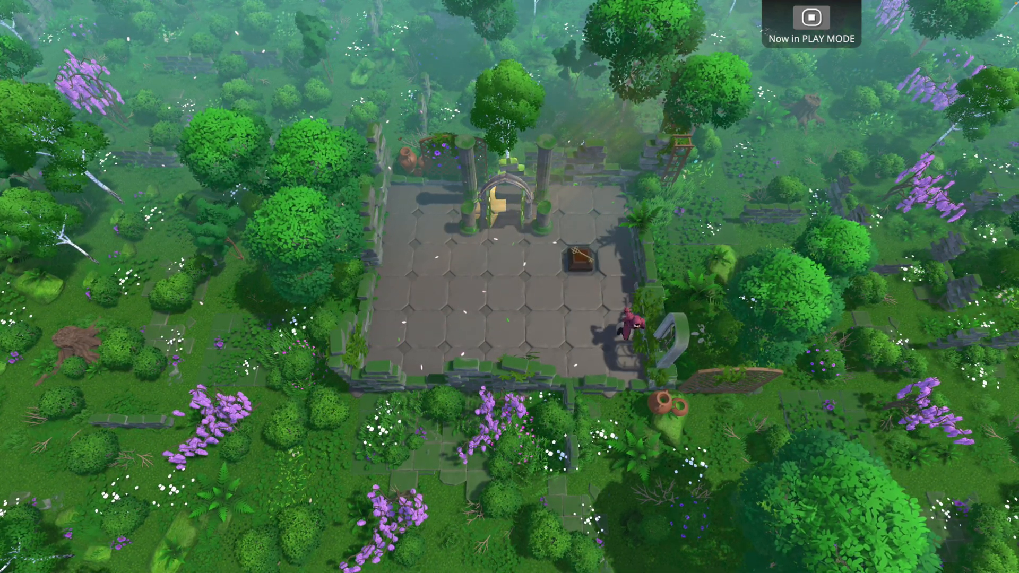
pyautogui.press('s')
pyautogui.press('a')
pyautogui.press('a')
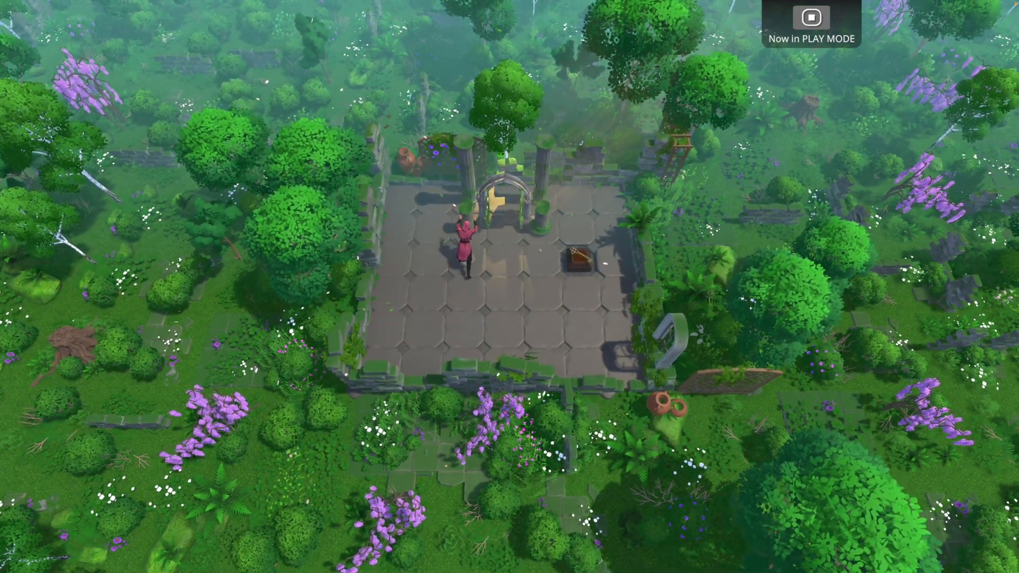
pyautogui.press('d')
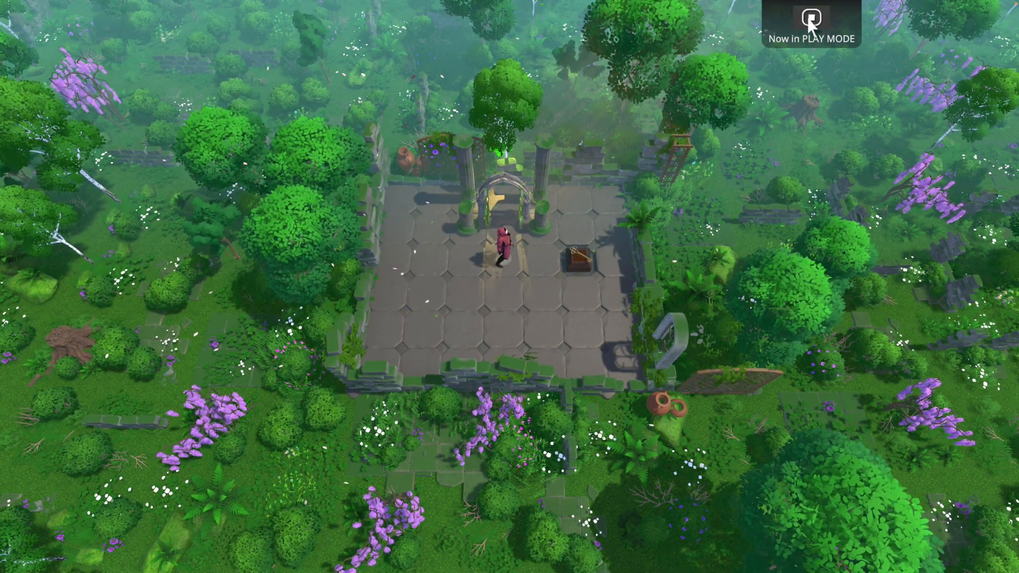
pyautogui.click(810, 19)
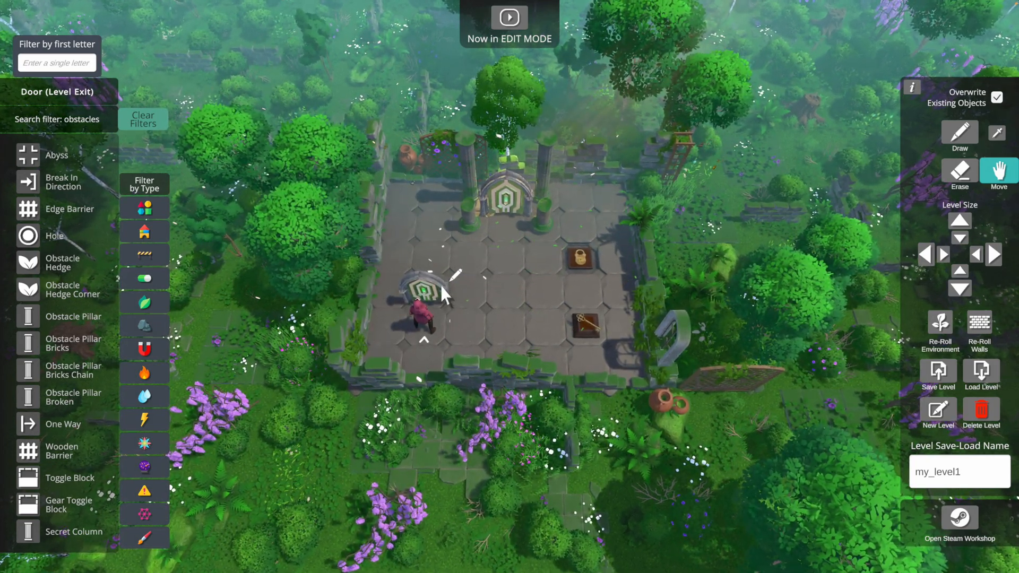
# Place a Fire Beacon in each back corner of the room, and erase the lock and the key.
pyautogui.click(143, 369)
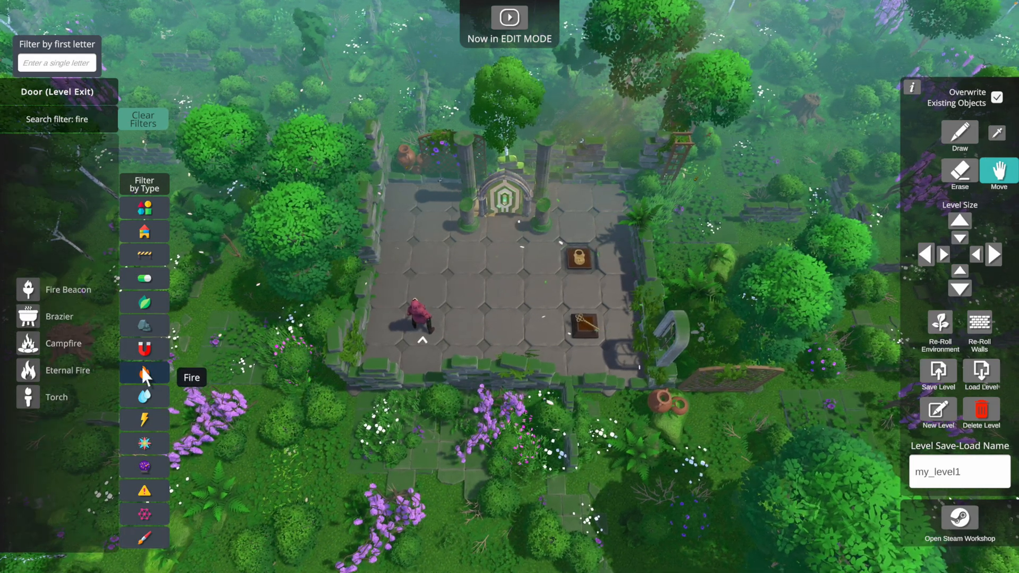
pyautogui.moveTo(36, 379)
pyautogui.click(29, 291)
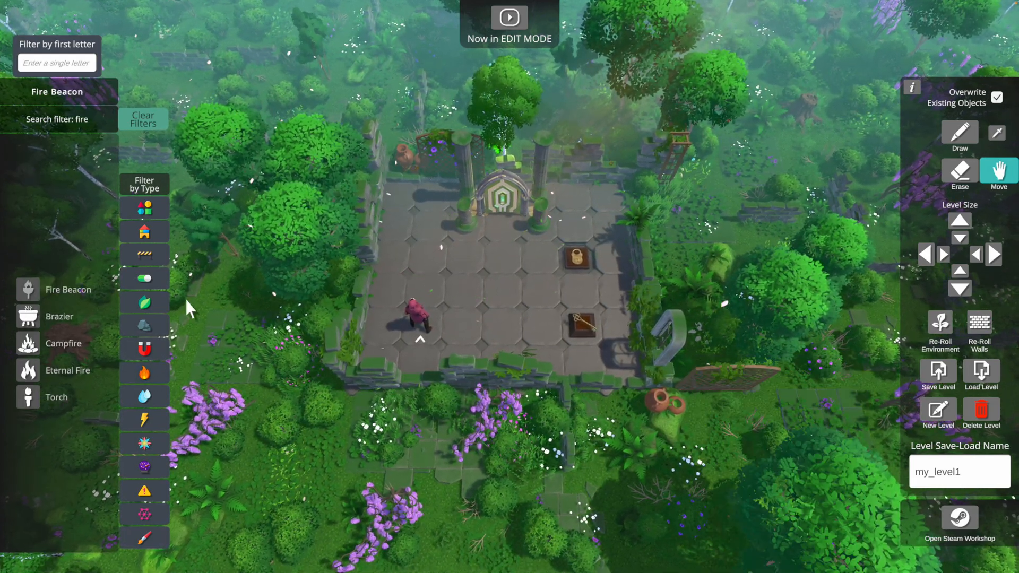
pyautogui.click(396, 228)
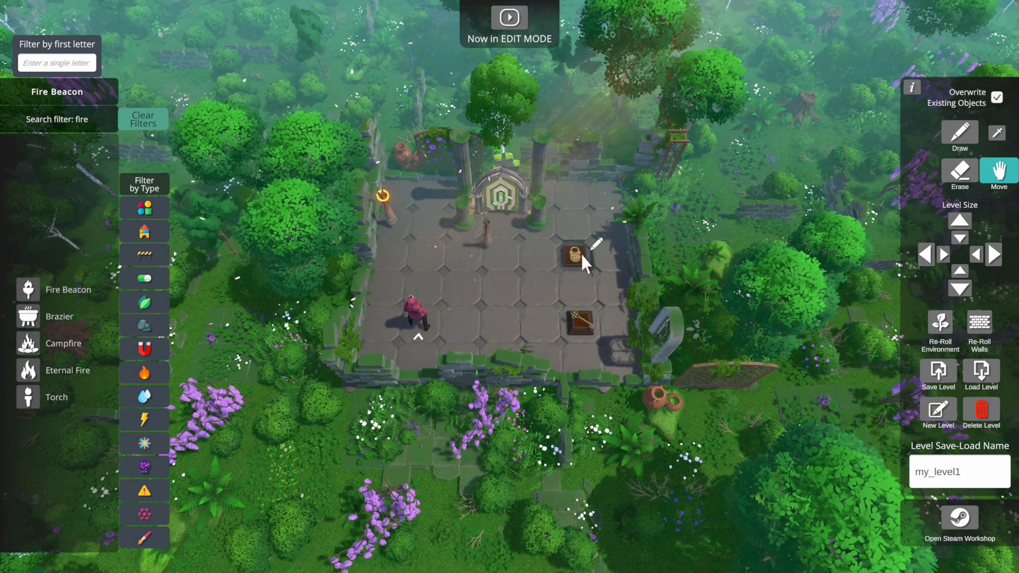
pyautogui.click(606, 222)
pyautogui.rightClick(575, 254)
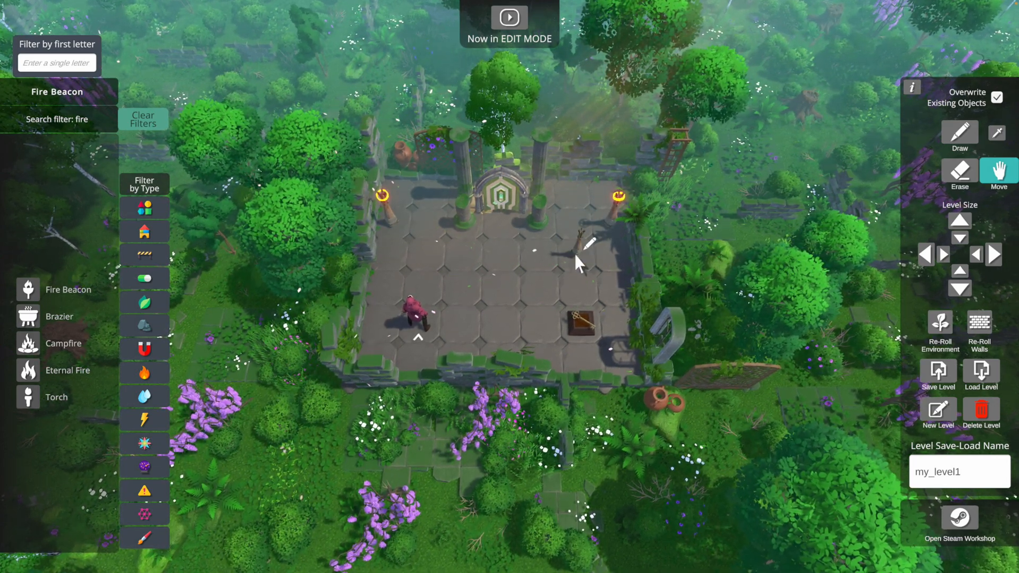
pyautogui.rightClick(583, 325)
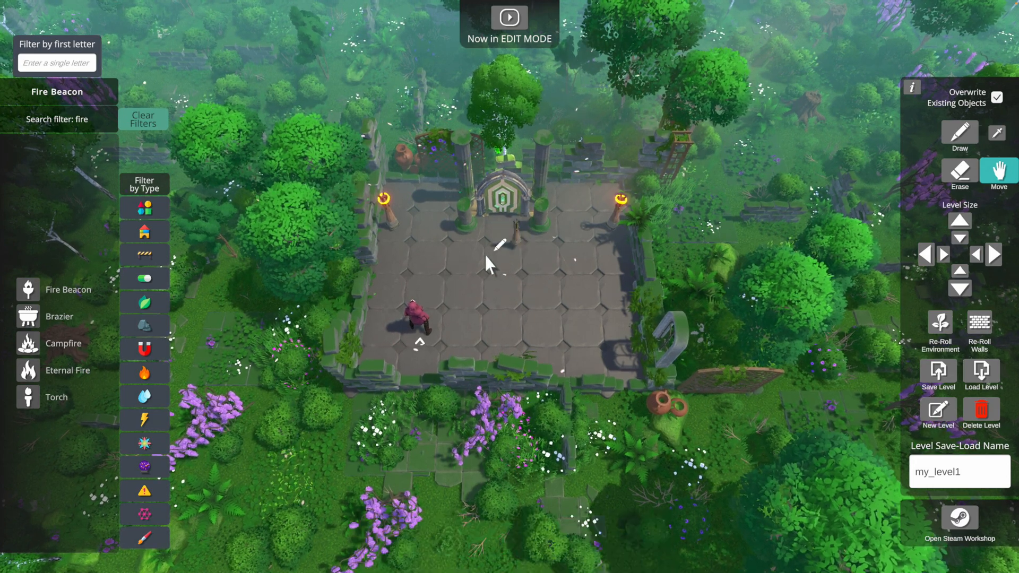
# Move the left Fire Beacon one tile toward the front wall, and place a Brazier on the key's former tile.
pyautogui.moveTo(397, 228); pyautogui.dragTo(388, 263)
pyautogui.click(29, 314)
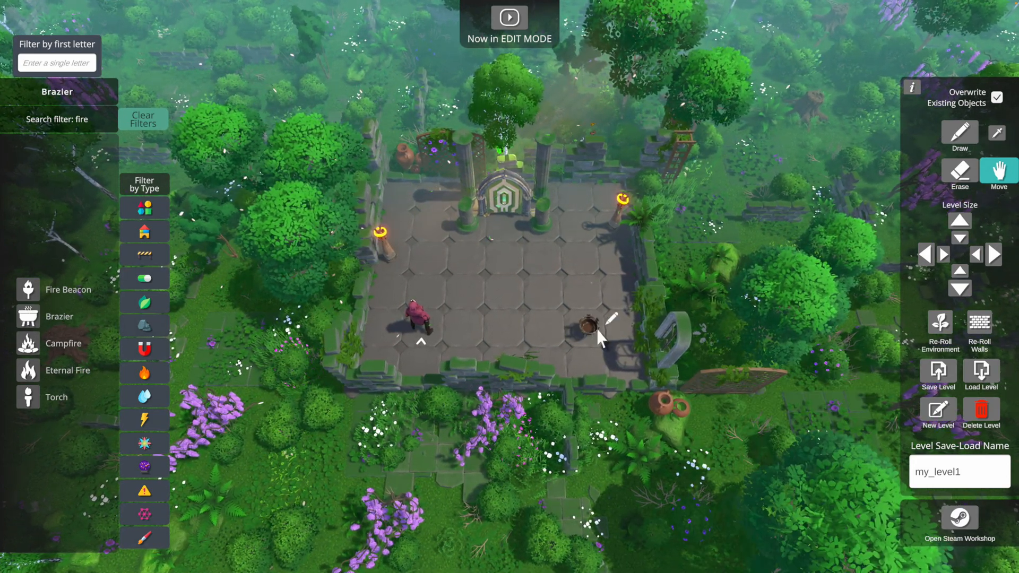
pyautogui.click(588, 324)
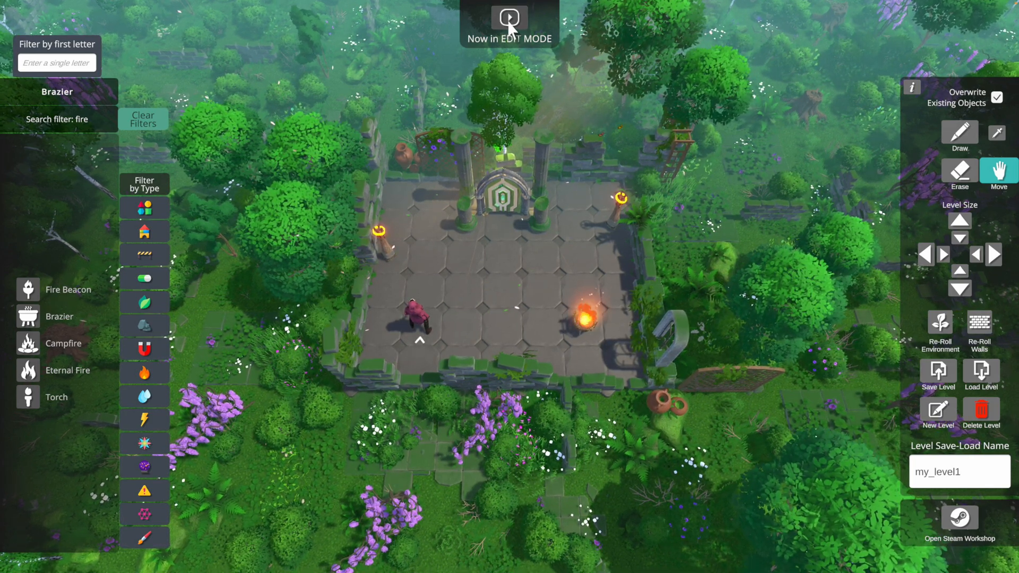
# Play-test the fire puzzle by pushing the Brazier into line with both Fire Beacons, and return to the editor.
pyautogui.click(509, 23)
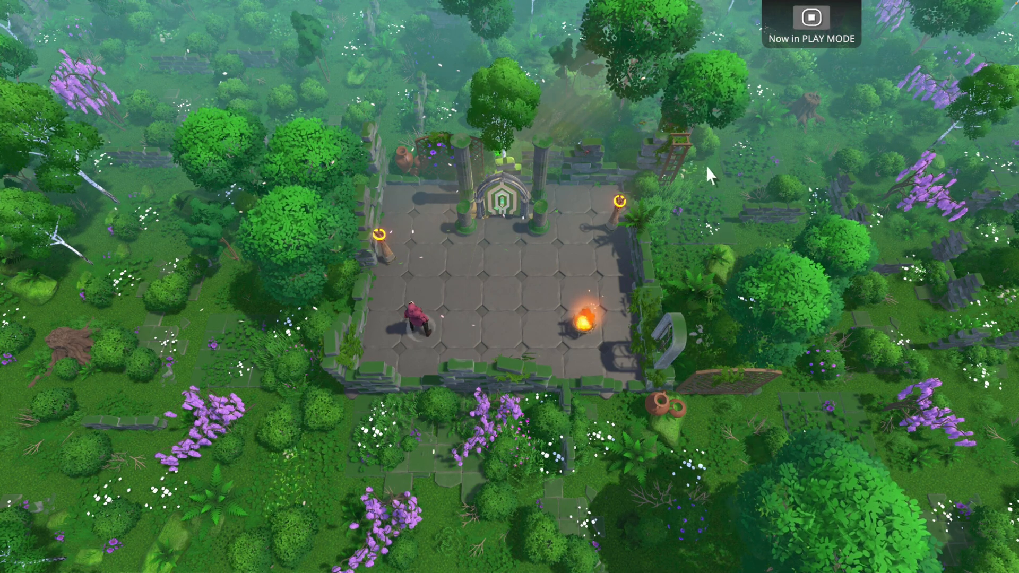
pyautogui.press('s')
pyautogui.press('d')
pyautogui.press('w')
pyautogui.press('a')
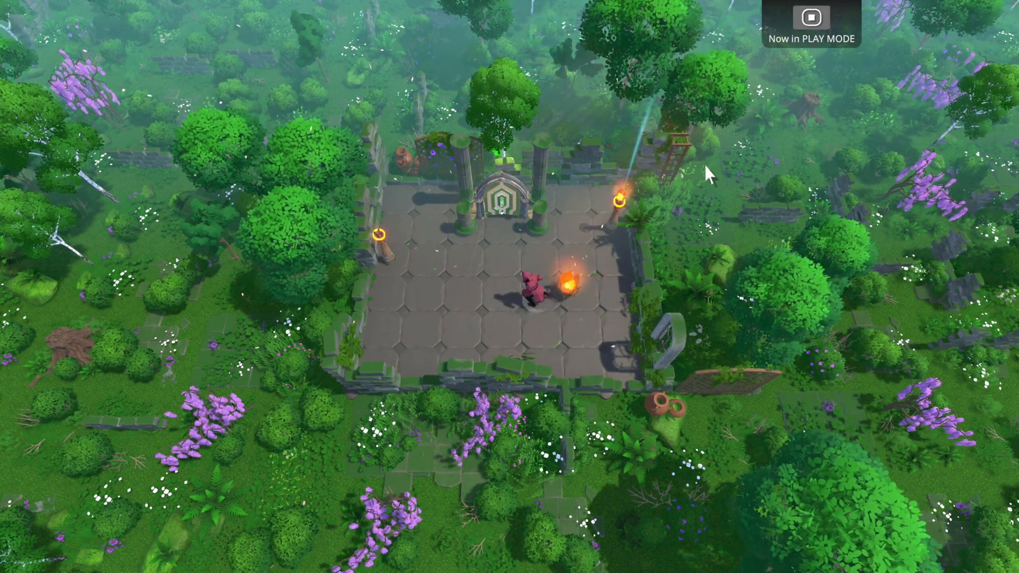
pyautogui.press('s')
pyautogui.press('d')
pyautogui.press('w')
pyautogui.press('a')
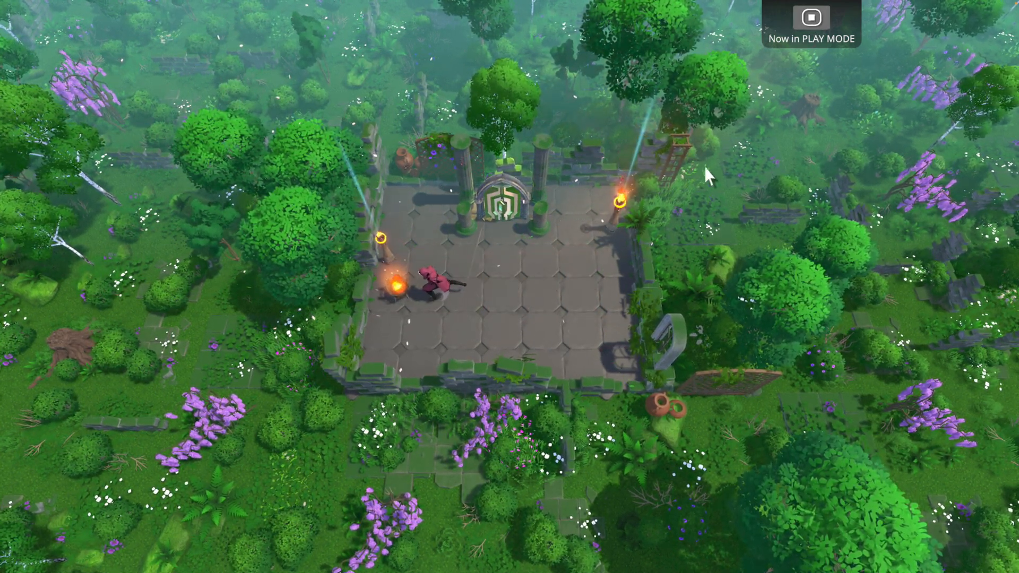
pyautogui.click(811, 19)
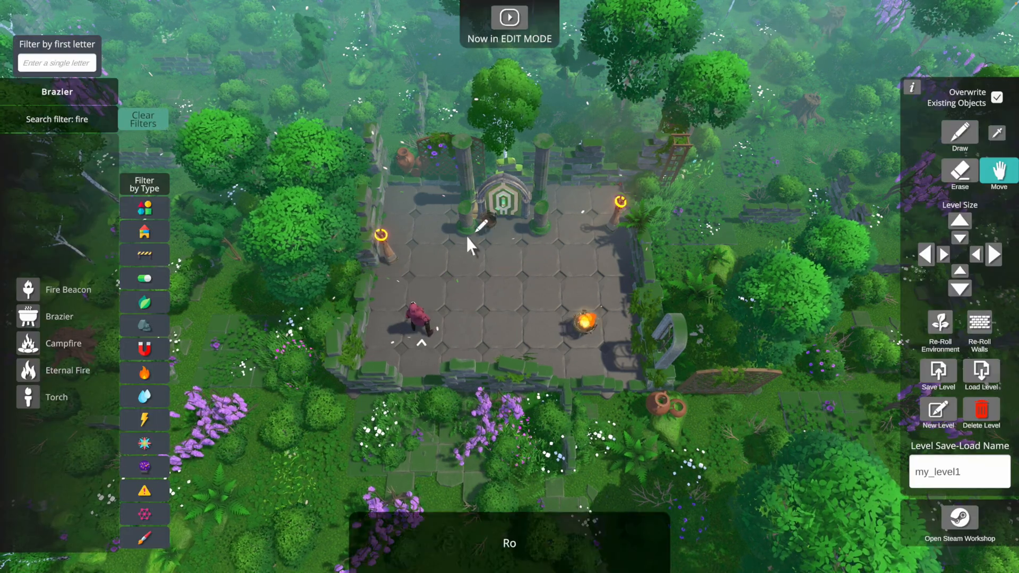
# Add two Fire Beacons inside the room: one directly right of Alice, another two columns further right and one row back.
pyautogui.click(459, 325)
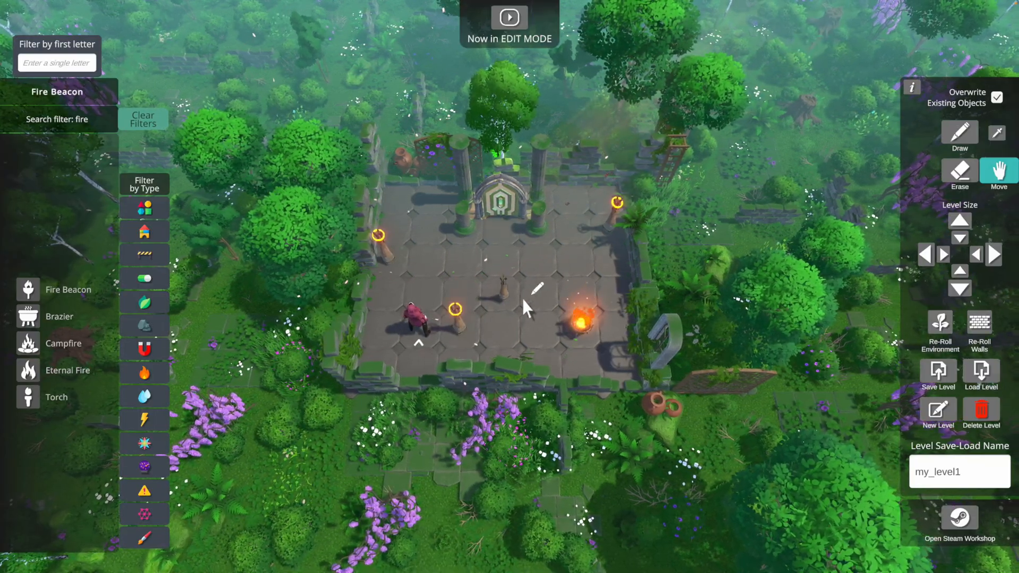
pyautogui.click(530, 293)
# Start a play-test and push the Brazier one row back to light the inner Fire Beacon closest to it.
pyautogui.click(512, 21)
pyautogui.press('w')
pyautogui.press('d')
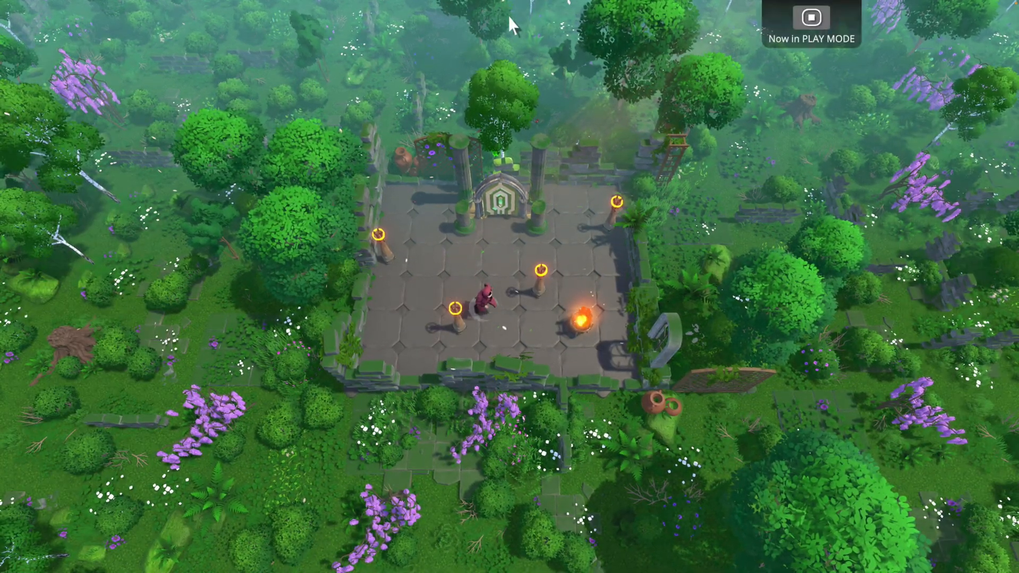
pyautogui.press('s')
pyautogui.press('d')
pyautogui.press('w')
pyautogui.press('d')
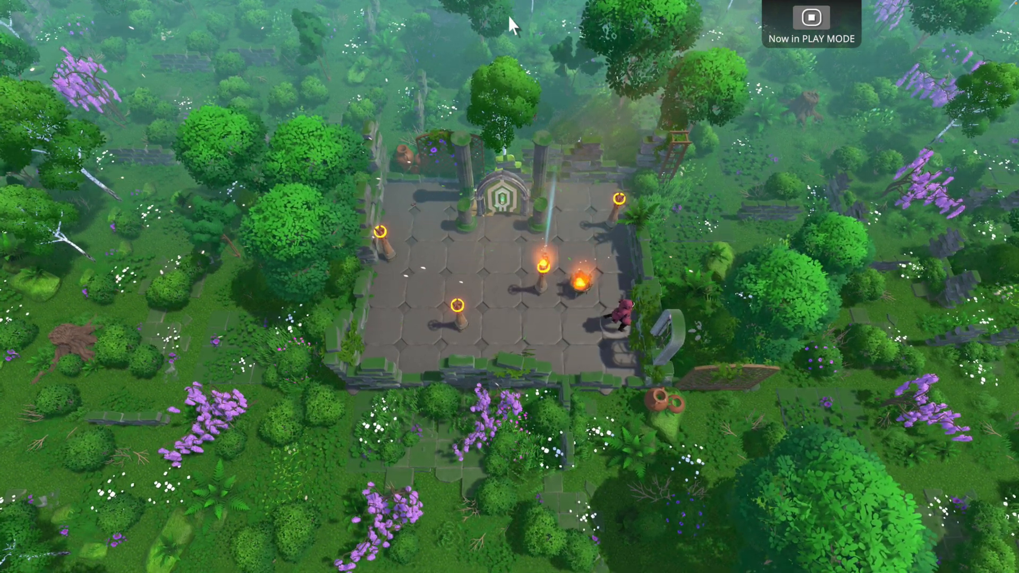
# Push the Brazier one more row back, past the lit beacon, and along that row toward the left wall.
pyautogui.press('w')
pyautogui.press('s')
pyautogui.press('a')
pyautogui.press('w')
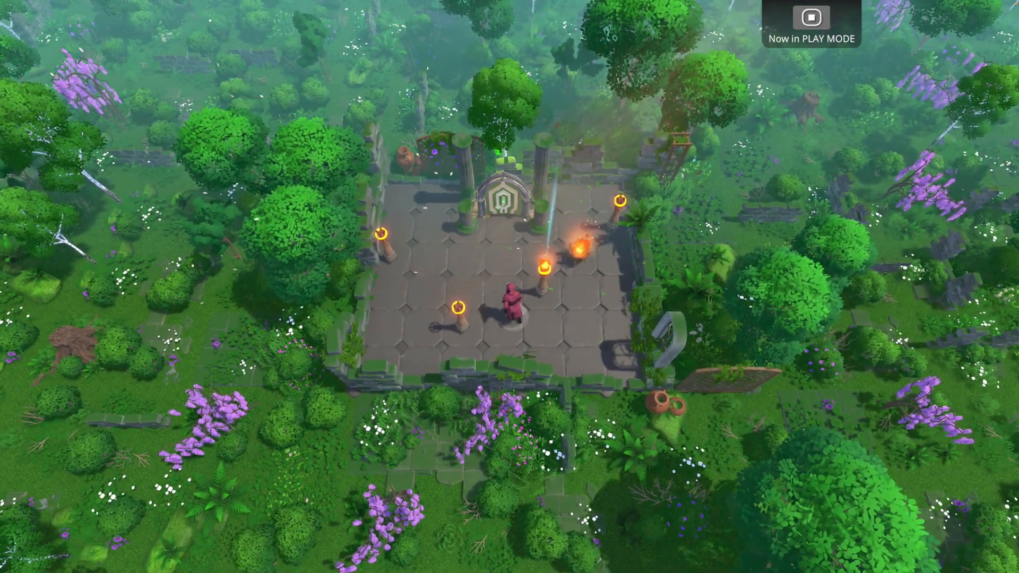
pyautogui.press('a')
pyautogui.press('s')
pyautogui.press('w')
pyautogui.press('d')
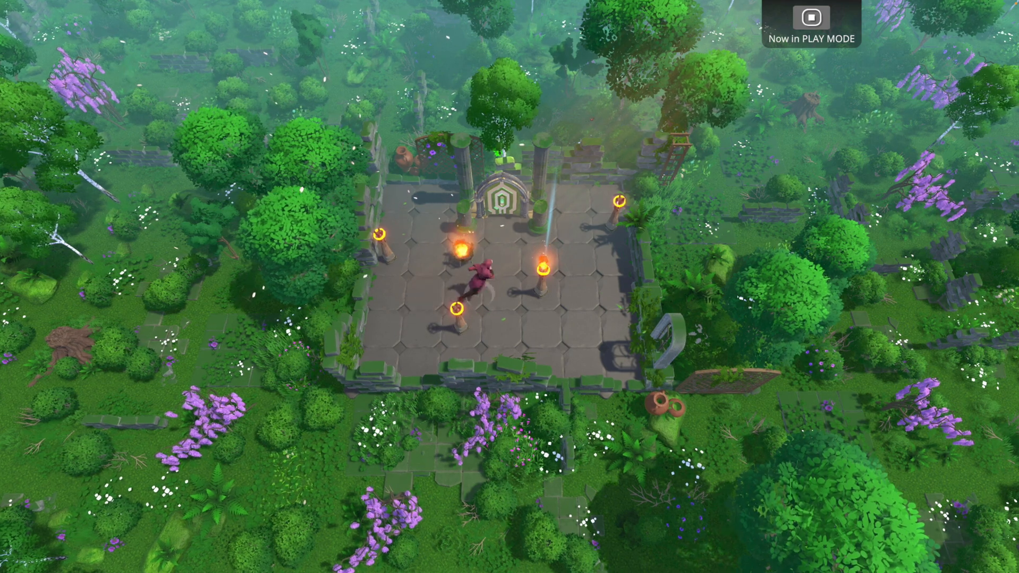
# Light the Fire Beacon at the left wall with the Brazier, and push the Brazier back toward the middle of the room.
pyautogui.press('w')
pyautogui.press('a')
pyautogui.press('s')
pyautogui.press('a')
pyautogui.press('w')
pyautogui.press('d')
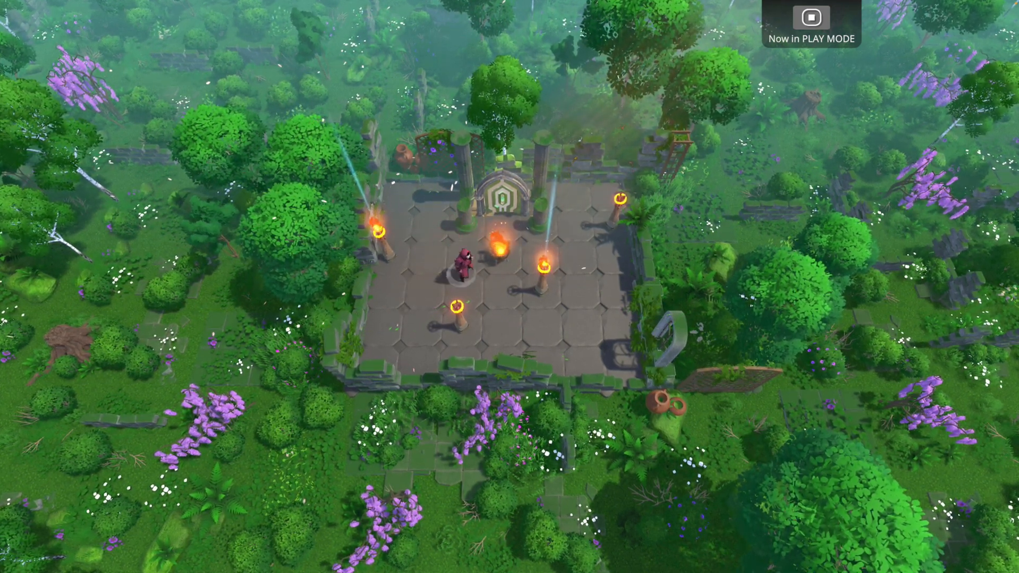
# Push the Brazier toward the front of the room to light the Fire Beacon beside Alice's starting tile.
pyautogui.press('s')
pyautogui.press('d')
pyautogui.press('s')
pyautogui.press('a')
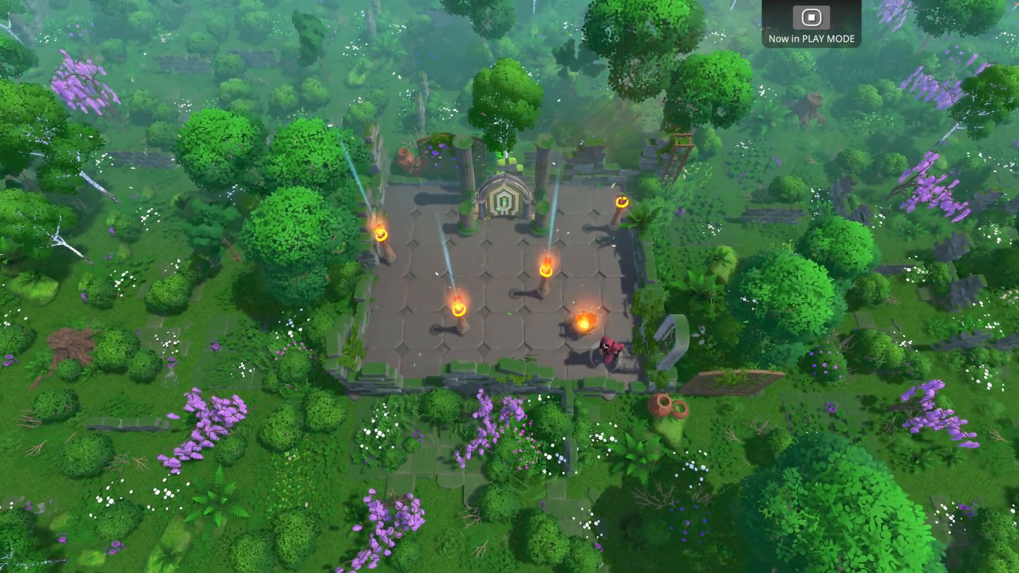
# Push the Brazier to the back row to light the back-right corner Fire Beacon, and return to the editor.
pyautogui.press('w')
pyautogui.press('w')
pyautogui.press('d')
pyautogui.press('s')
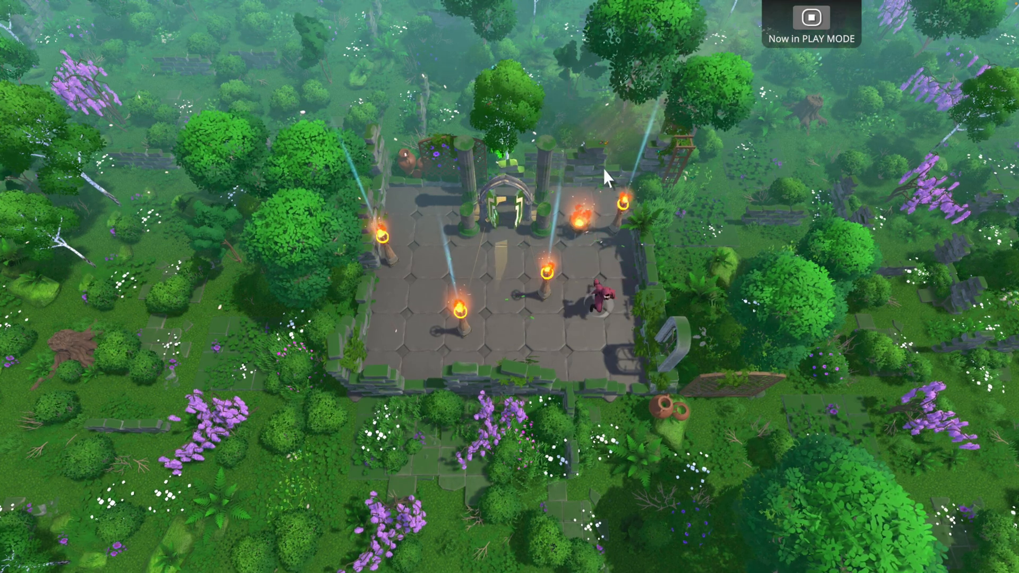
pyautogui.press('a')
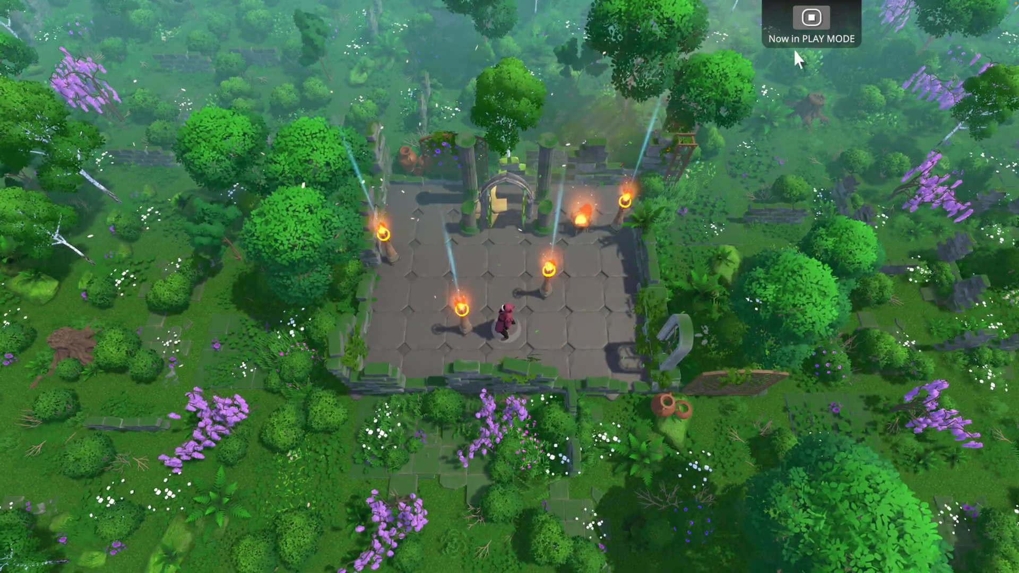
pyautogui.click(806, 24)
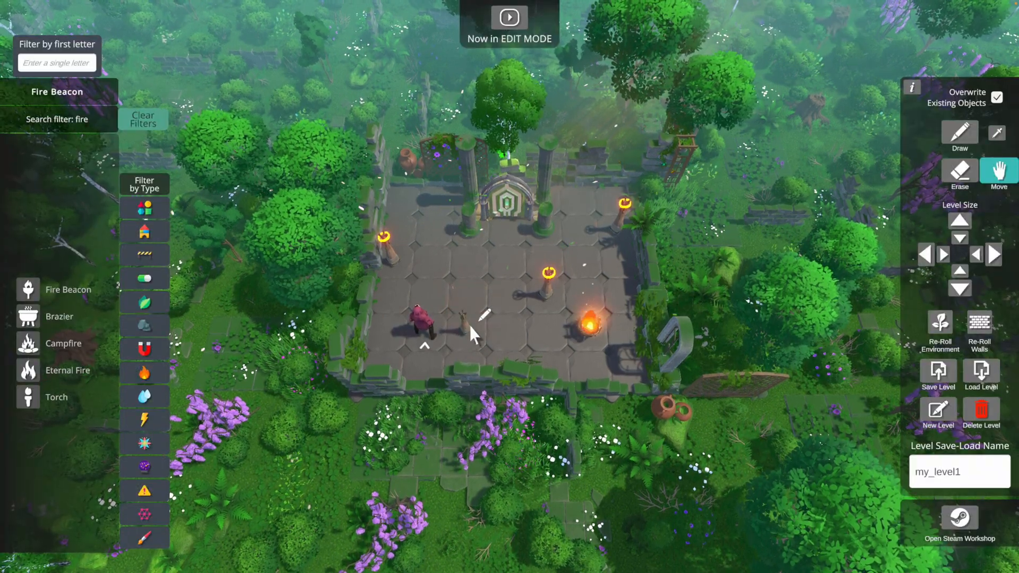
# Erase the two inner Fire Beacons, and move the left Fire Beacon one tile back into the back-left corner.
pyautogui.click(546, 295)
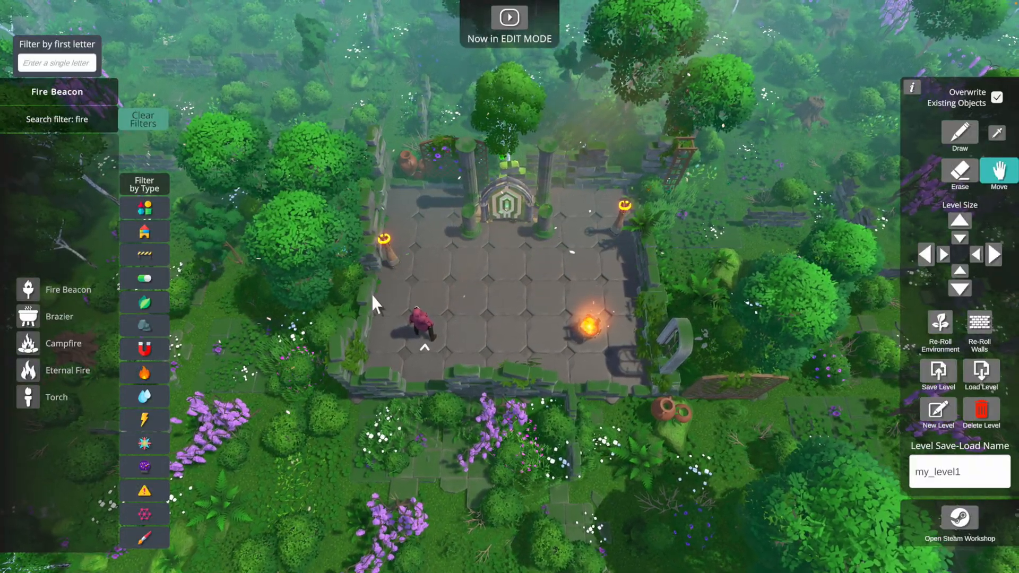
pyautogui.click(158, 374)
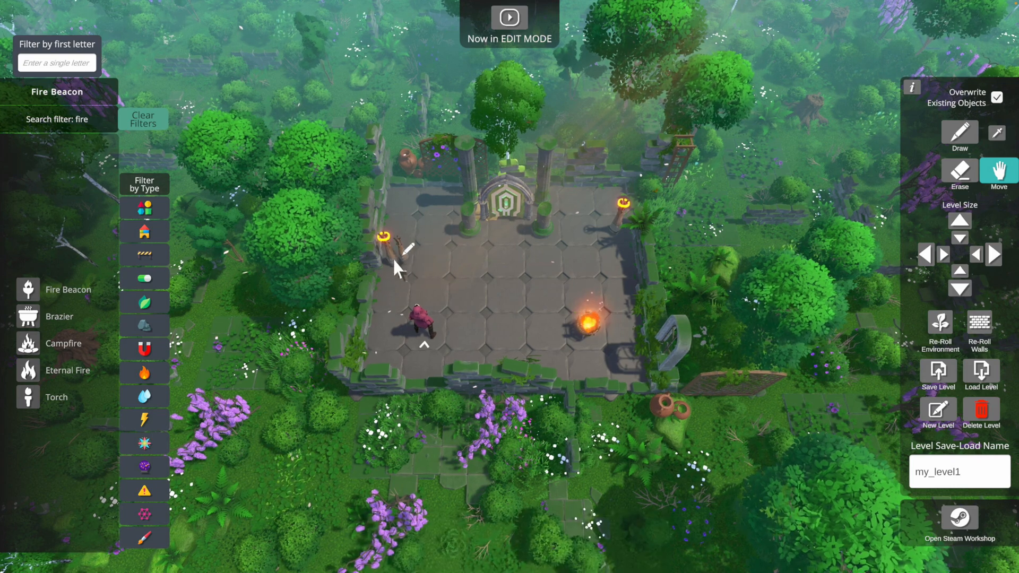
pyautogui.moveTo(390, 259); pyautogui.dragTo(388, 233)
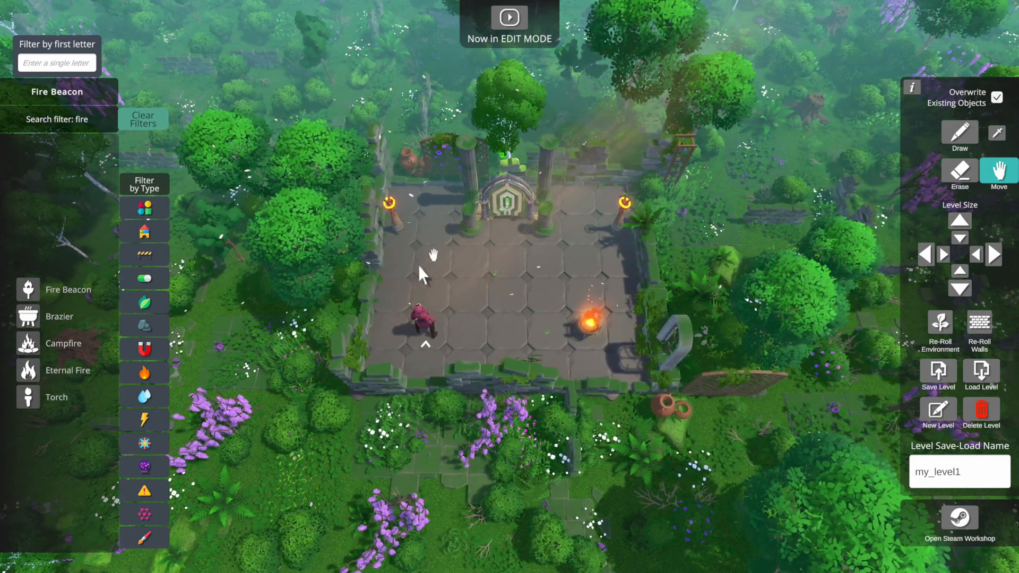
# Browse the placeable objects by type, viewing the Artefacts, Basics and Essentials categories.
pyautogui.click(135, 510)
pyautogui.moveTo(37, 463)
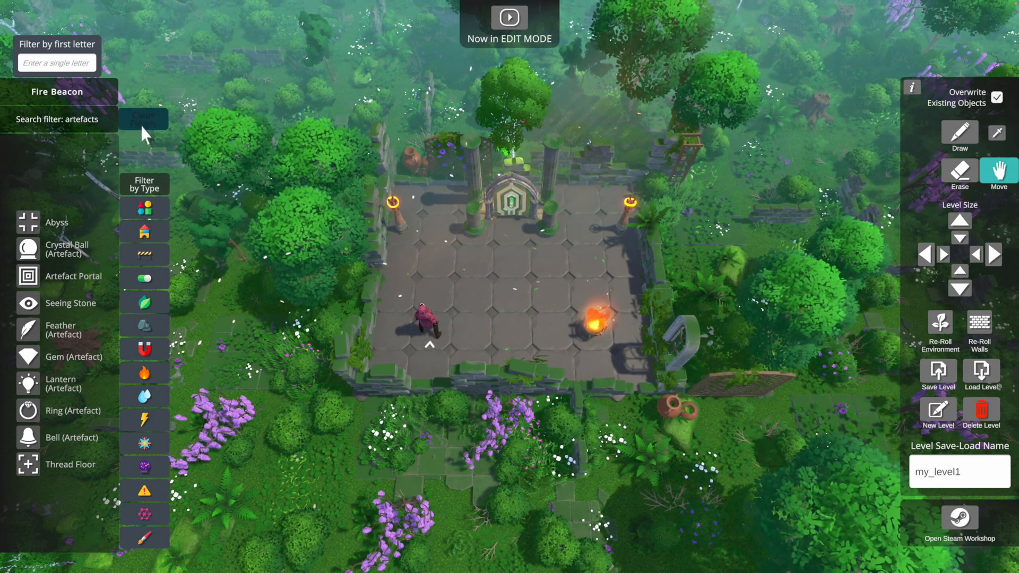
pyautogui.click(144, 208)
pyautogui.click(144, 231)
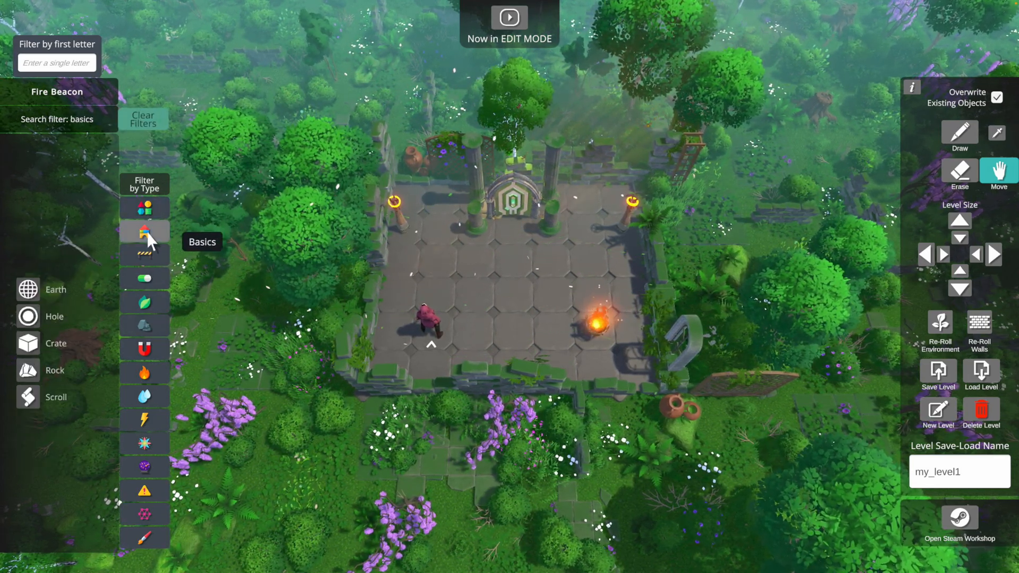
pyautogui.click(148, 209)
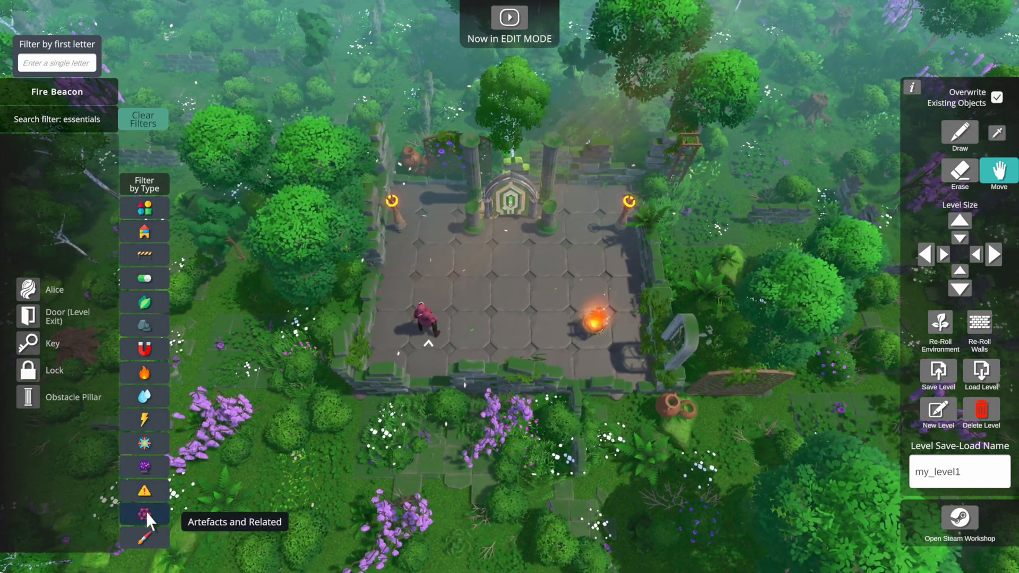
# Filter the placeable objects by the first letters B, A and M, and clear the filters to list everything.
pyautogui.click(49, 64)
pyautogui.write('b')
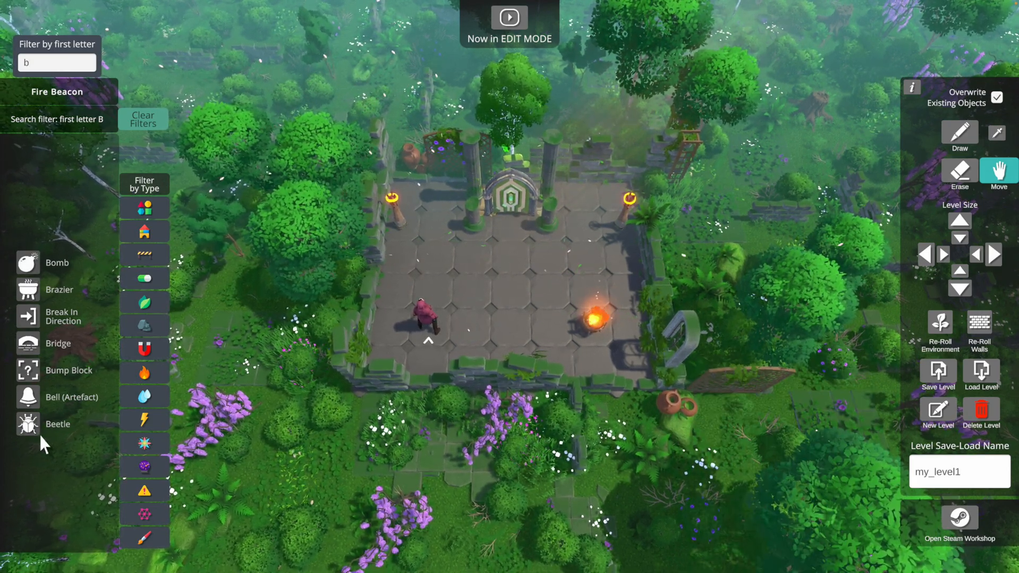
pyautogui.press('BackSpace')
pyautogui.write('a')
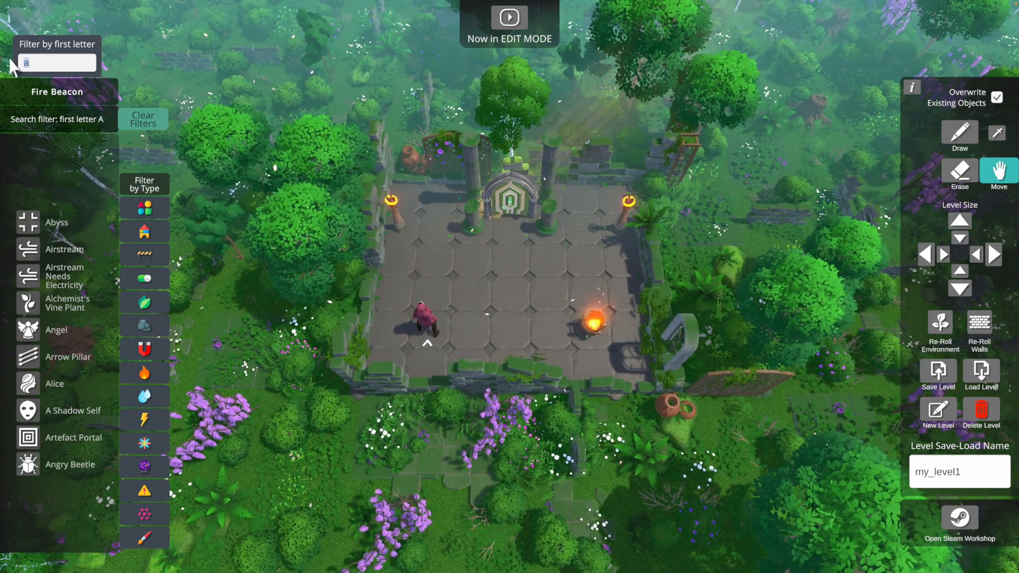
pyautogui.press('BackSpace')
pyautogui.write('m')
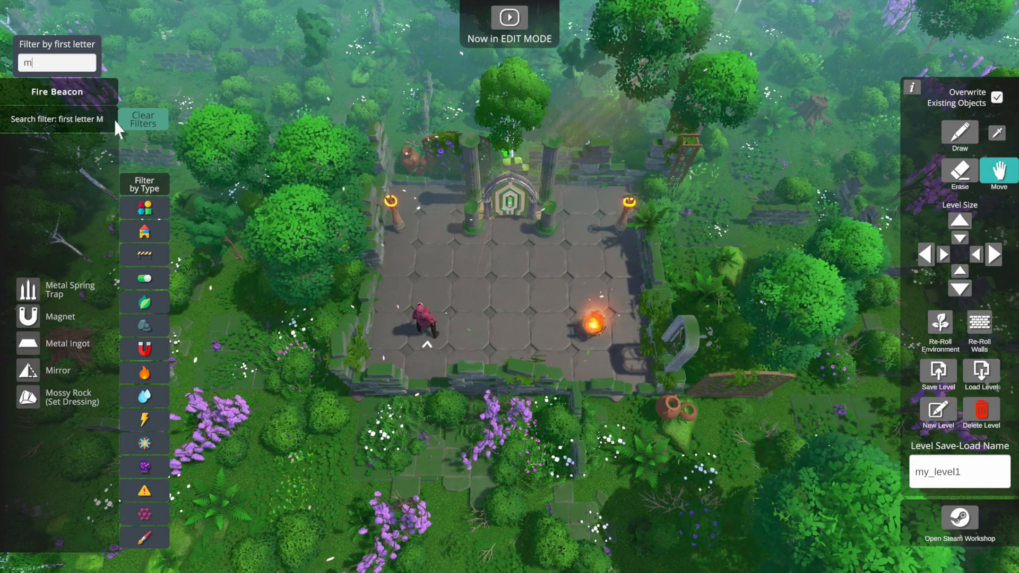
pyautogui.click(132, 117)
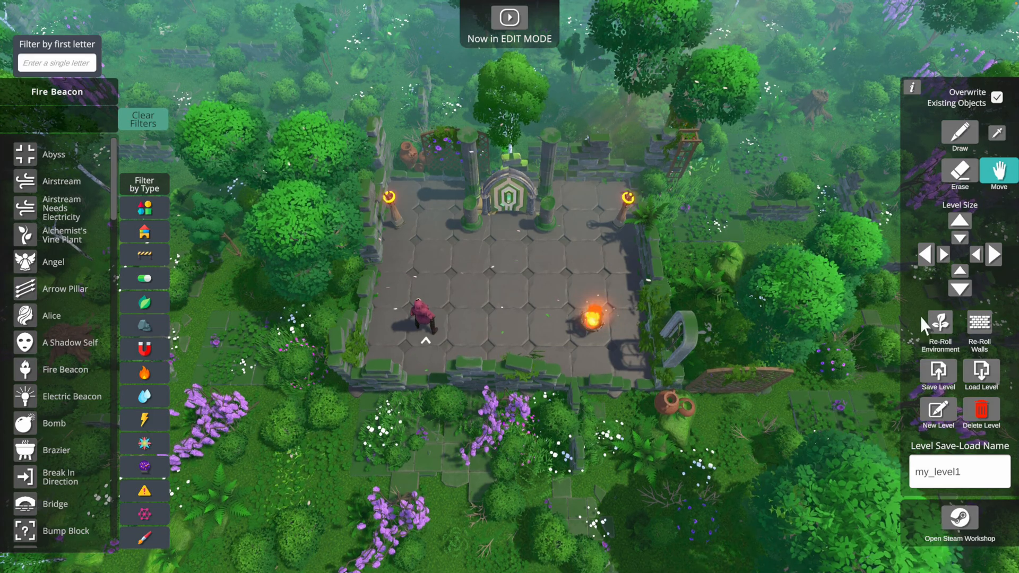
# Re-roll the environment around the room, and preview the new surroundings briefly in play mode before returning to the editor.
pyautogui.click(934, 322)
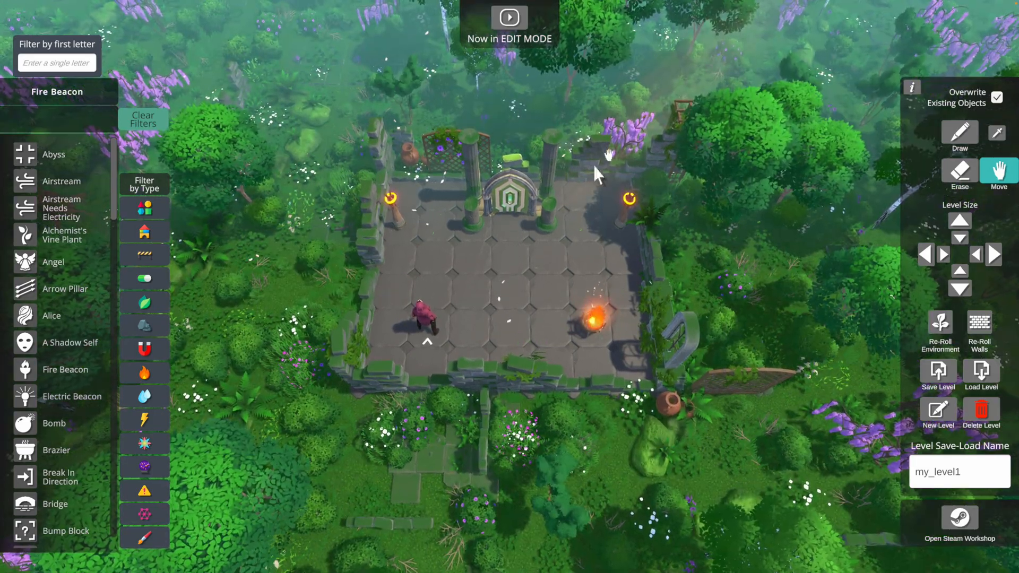
pyautogui.click(509, 17)
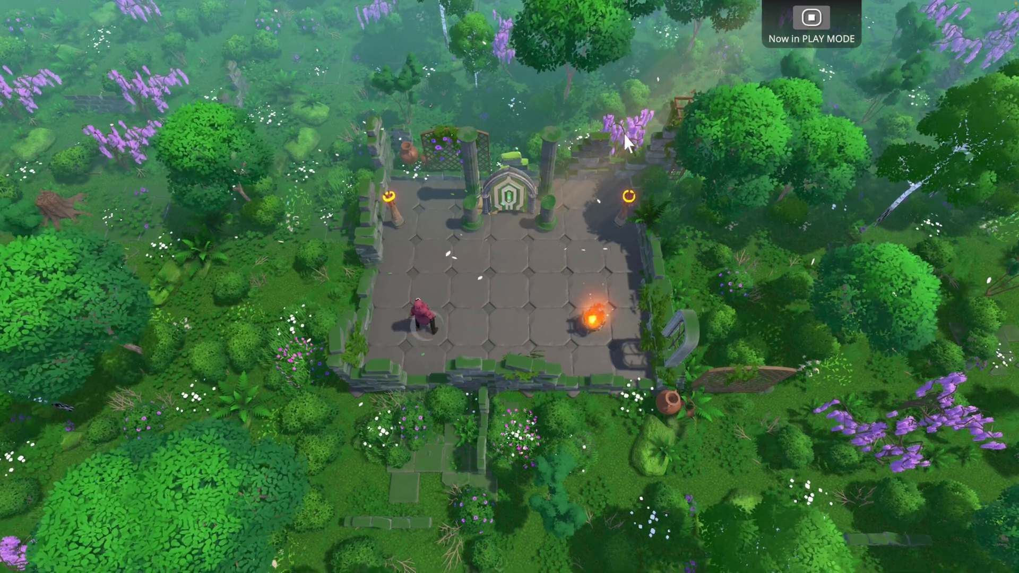
pyautogui.click(828, 17)
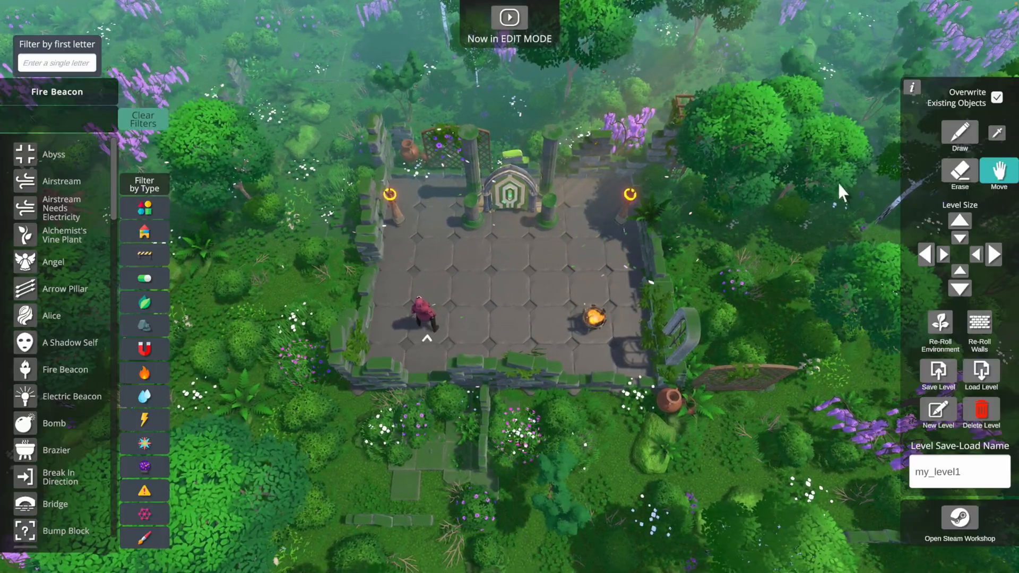